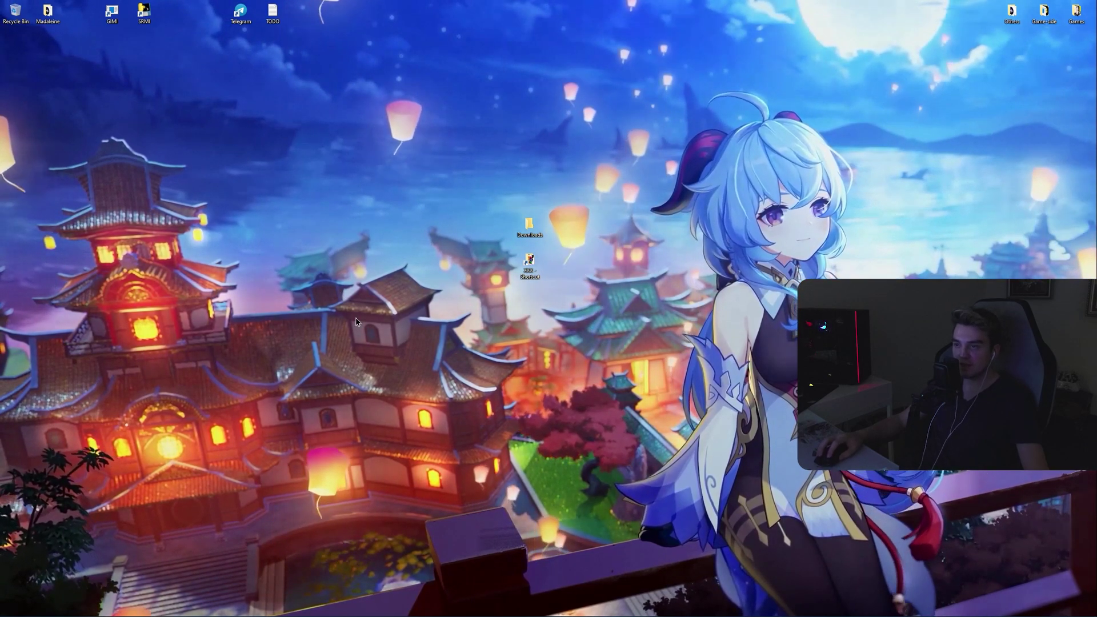
# On the WWMI GitHub repo, peek at Releases in a new tab, then scroll to WWMI Installation.
pyautogui.click(549, 612)
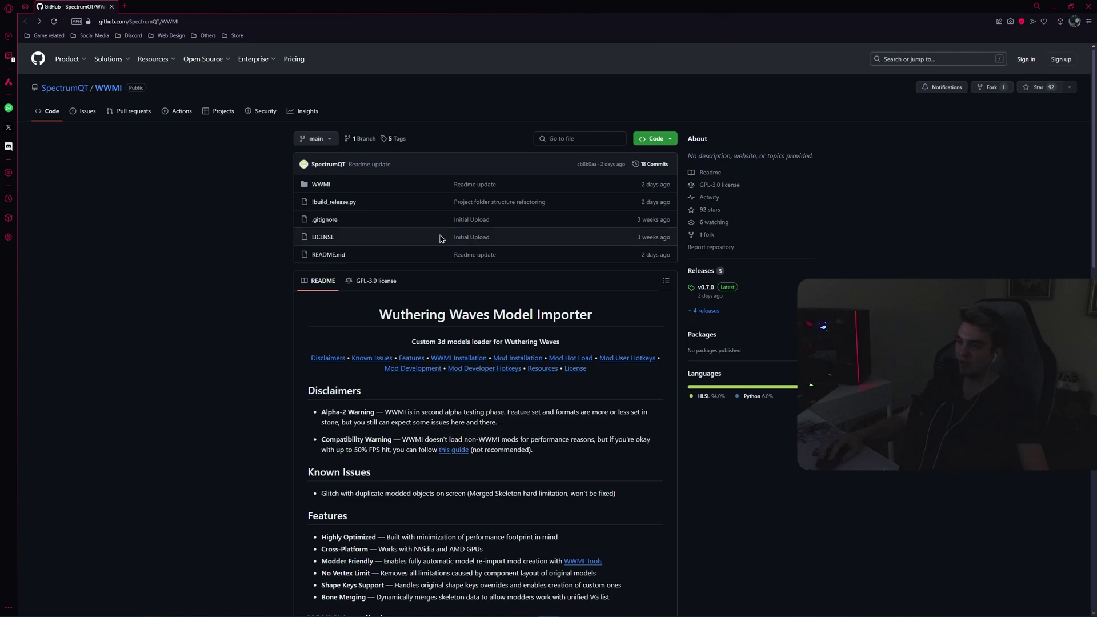
pyautogui.rightClick(693, 273)
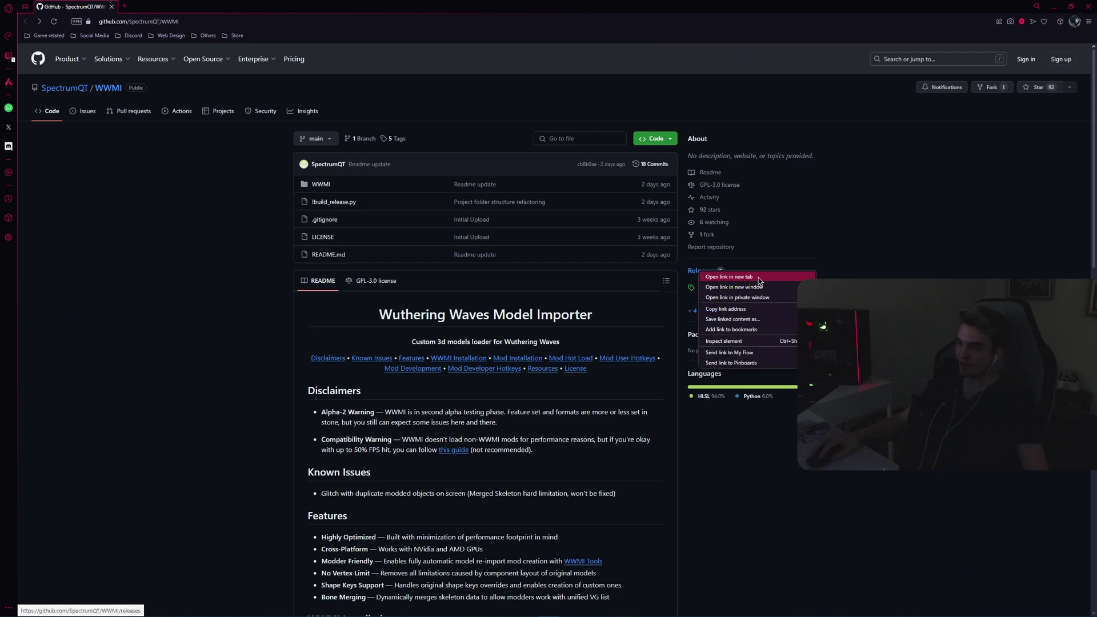
pyautogui.click(759, 281)
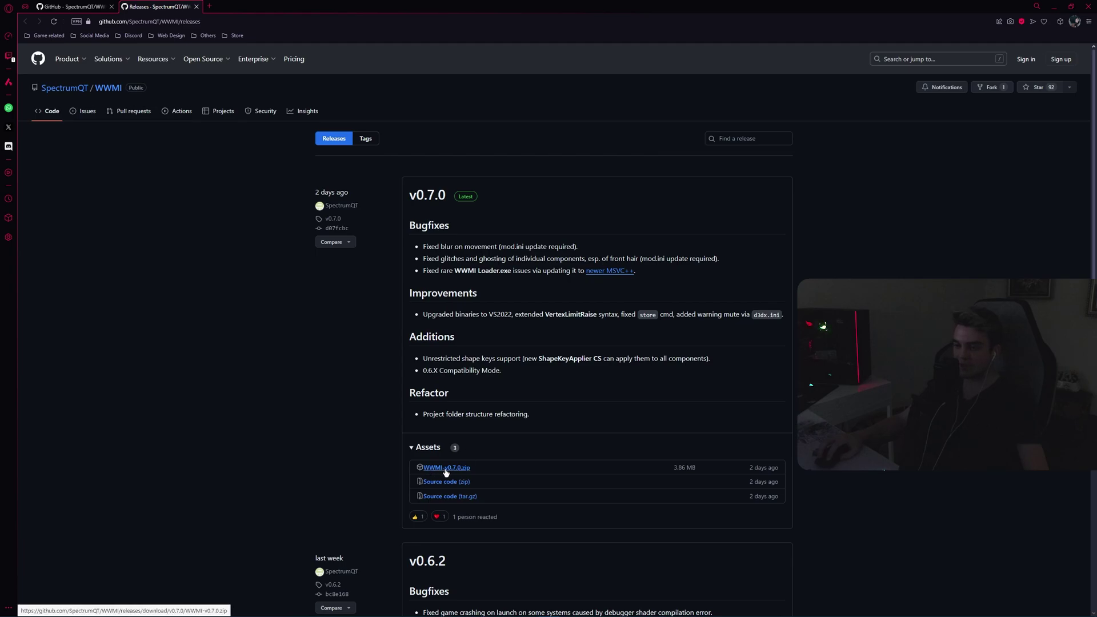
pyautogui.click(197, 9)
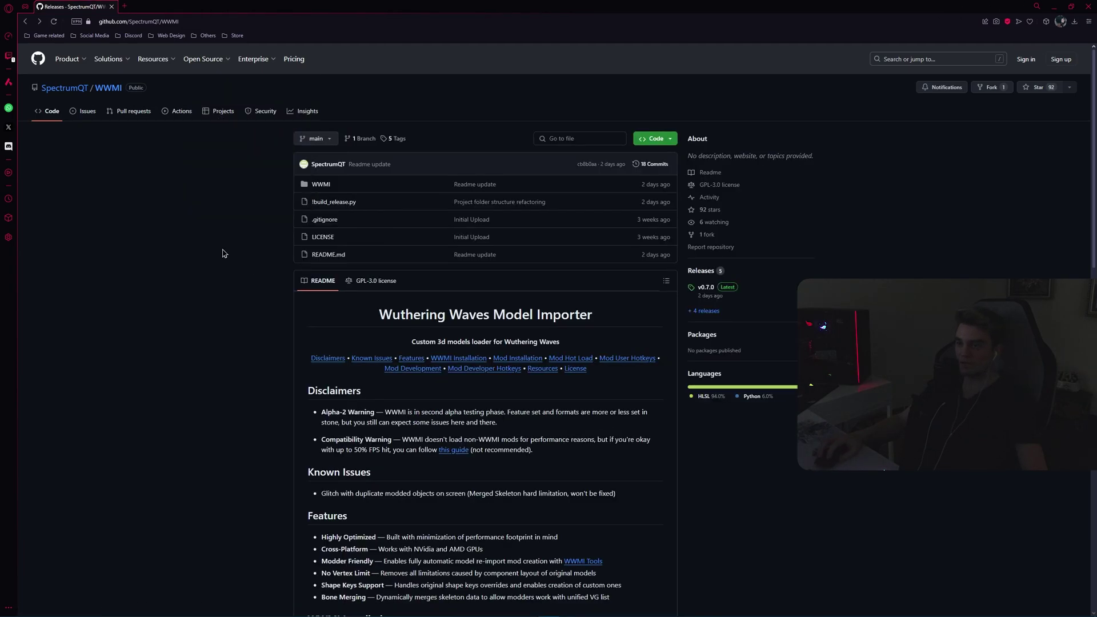
pyautogui.scroll(-6, 227, 275)
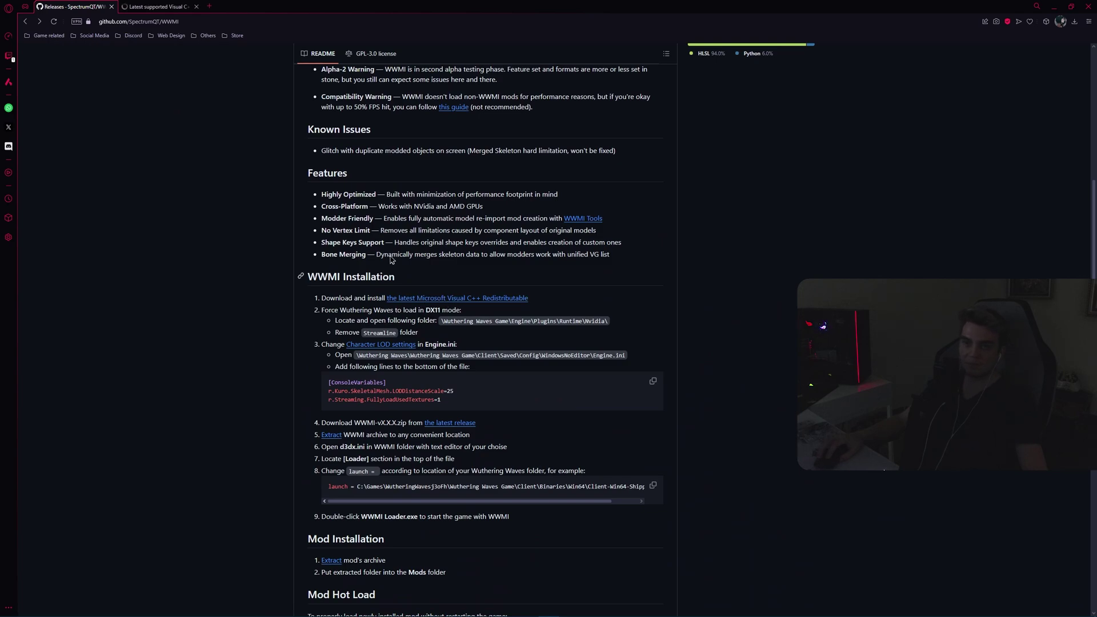
# Save VC_redist.x86.exe from the Microsoft Visual C++ redistributable page and close that tab.
pyautogui.click(165, 9)
pyautogui.scroll(-5, 384, 404)
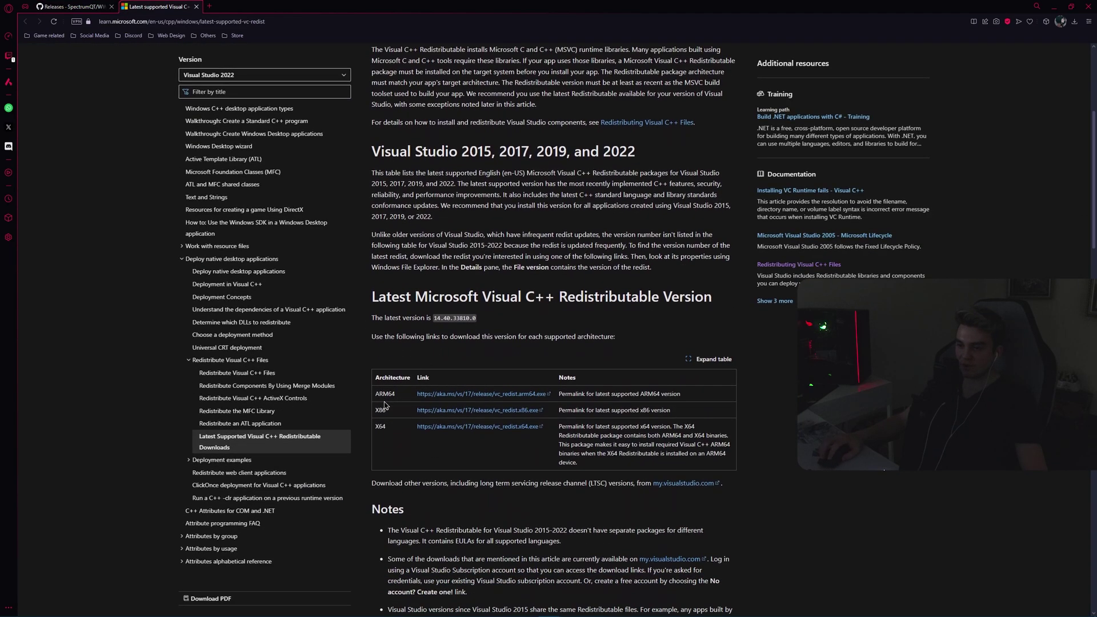
pyautogui.click(434, 411)
pyautogui.click(624, 372)
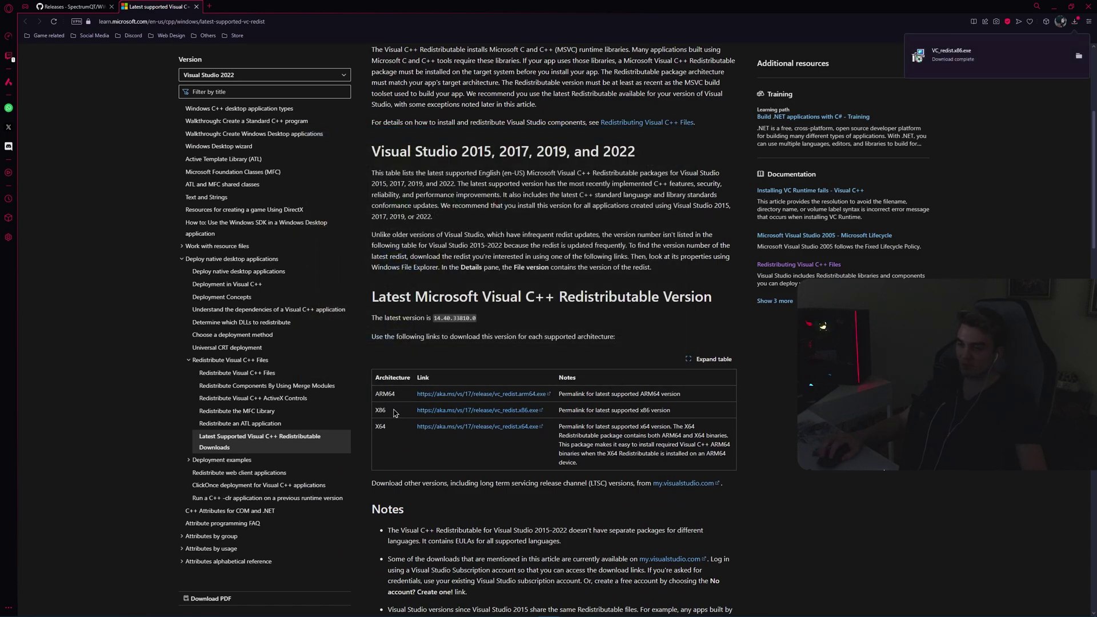
pyautogui.click(194, 7)
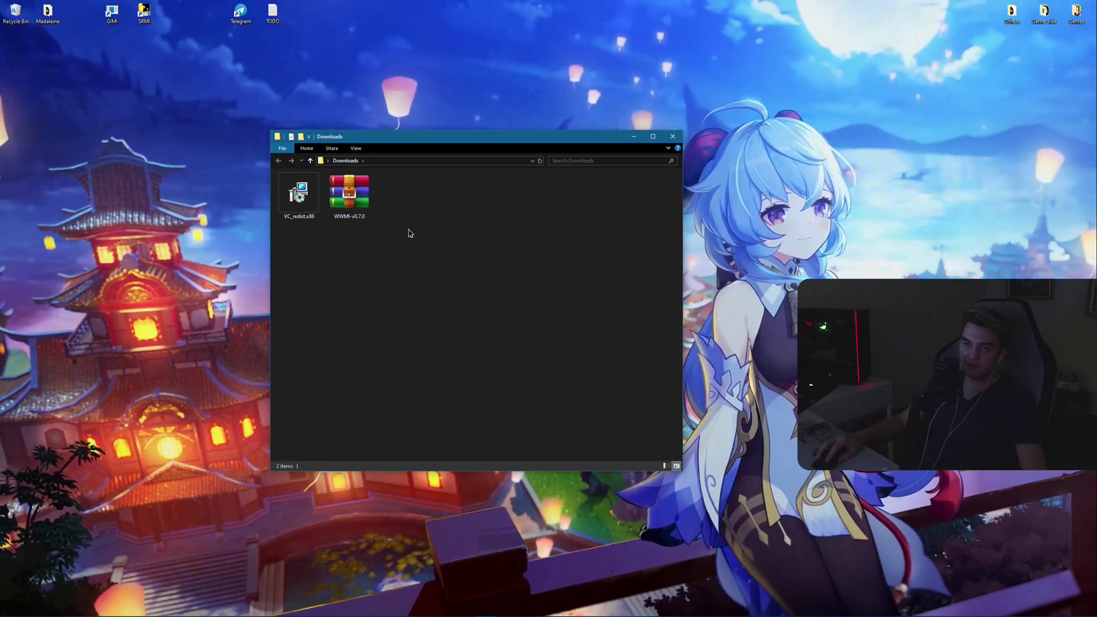
# Install the x86 Visual C++ 2015-2022 Redistributable from VC_redist.x86 and move the Downloads window right.
pyautogui.doubleClick(299, 194)
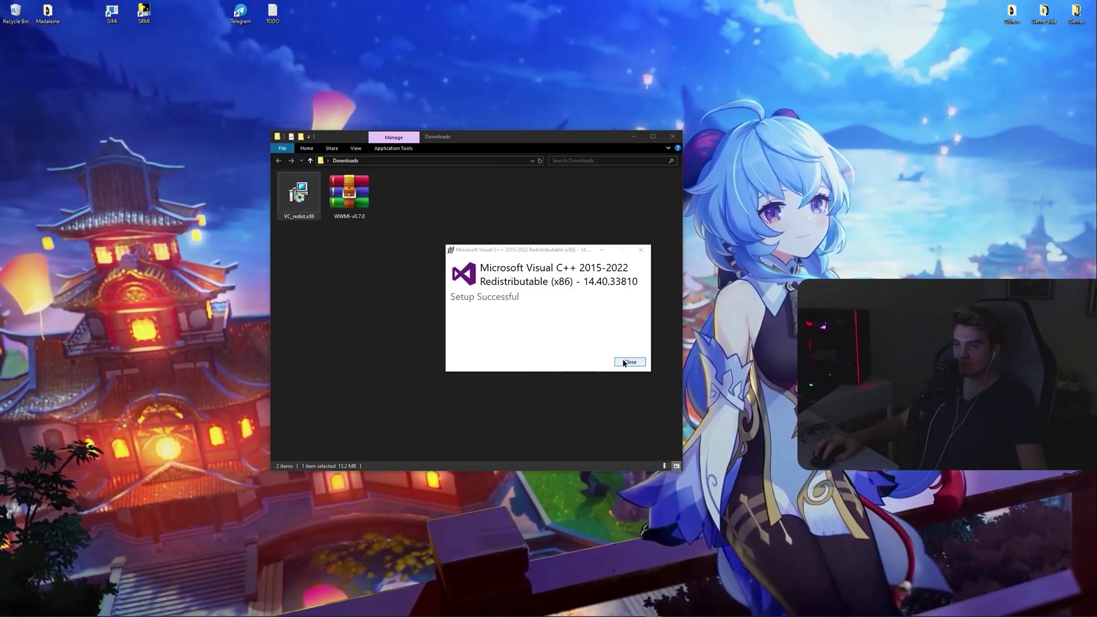
pyautogui.click(627, 361)
pyautogui.click(349, 197)
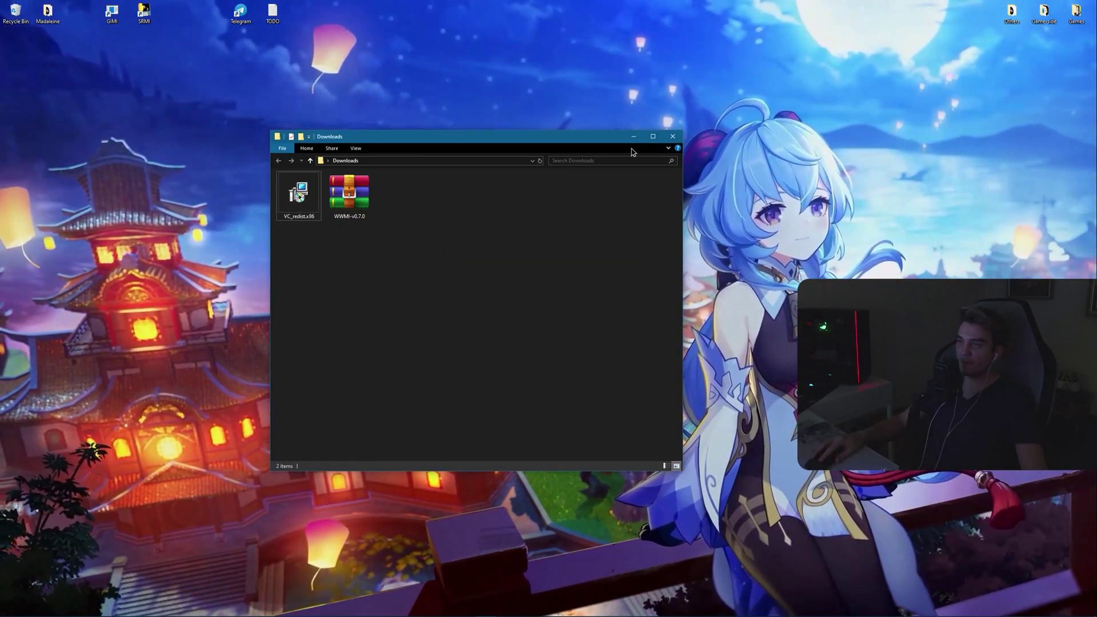
pyautogui.moveTo(377, 136); pyautogui.dragTo(723, 149)
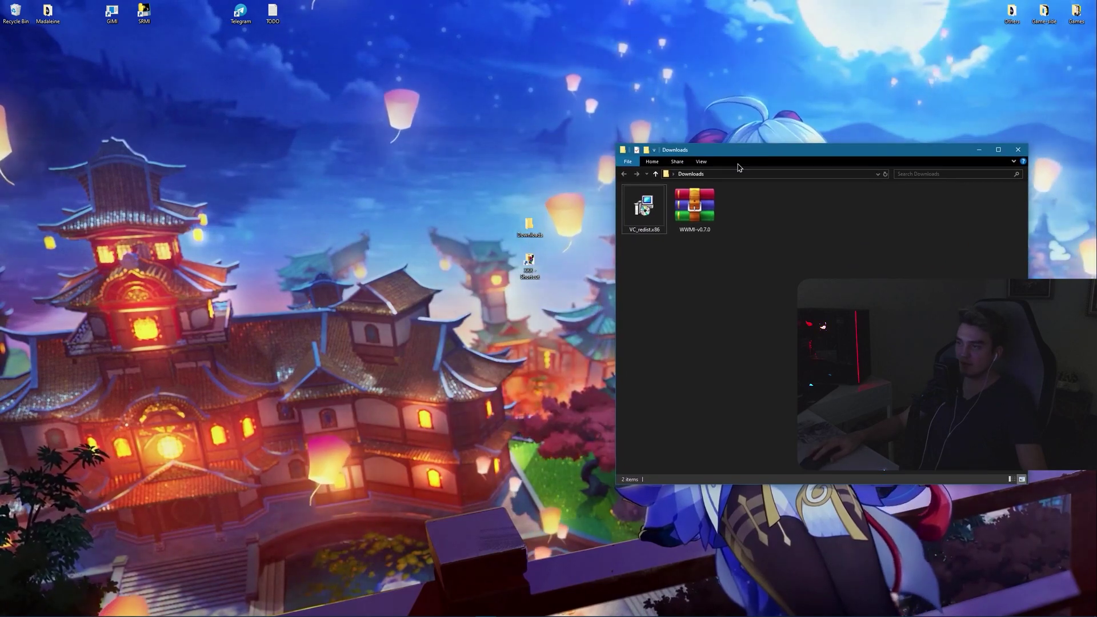
# Drag the WWMI folder out of WWMI-v0.7.0.zip into D:\b. Games\XXX.
pyautogui.doubleClick(694, 211)
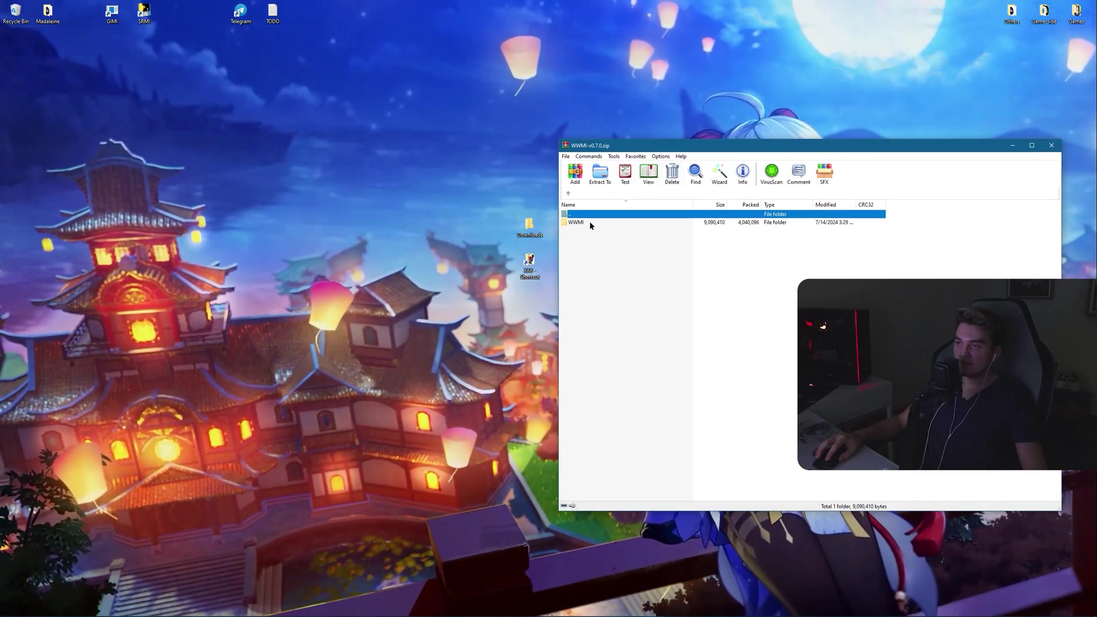
pyautogui.doubleClick(529, 264)
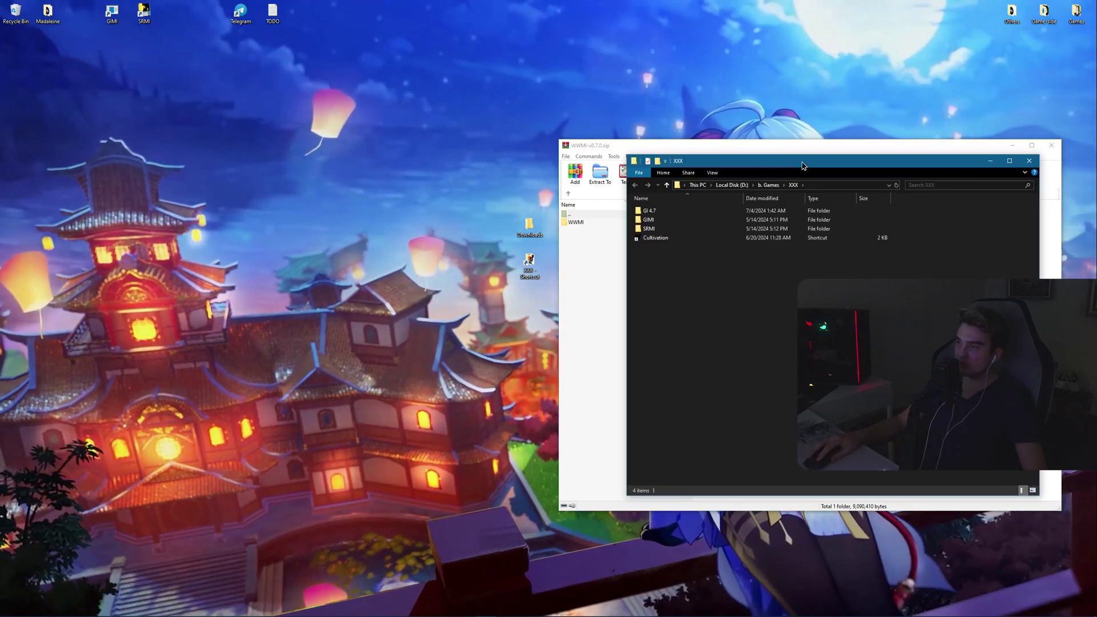
pyautogui.moveTo(815, 166); pyautogui.dragTo(327, 165)
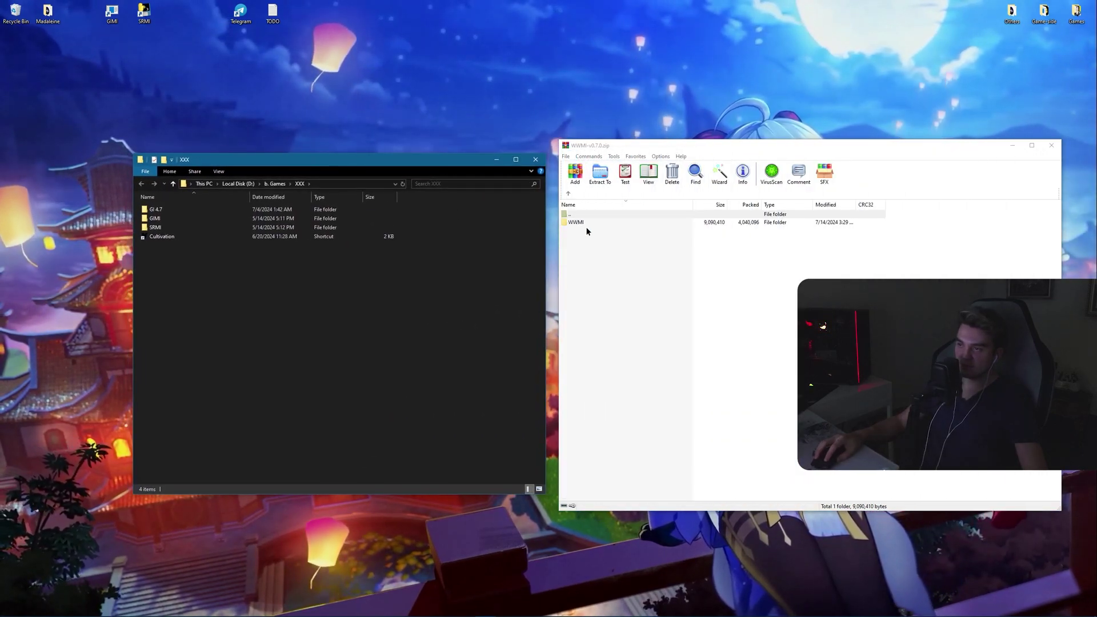
pyautogui.moveTo(576, 222); pyautogui.dragTo(341, 316)
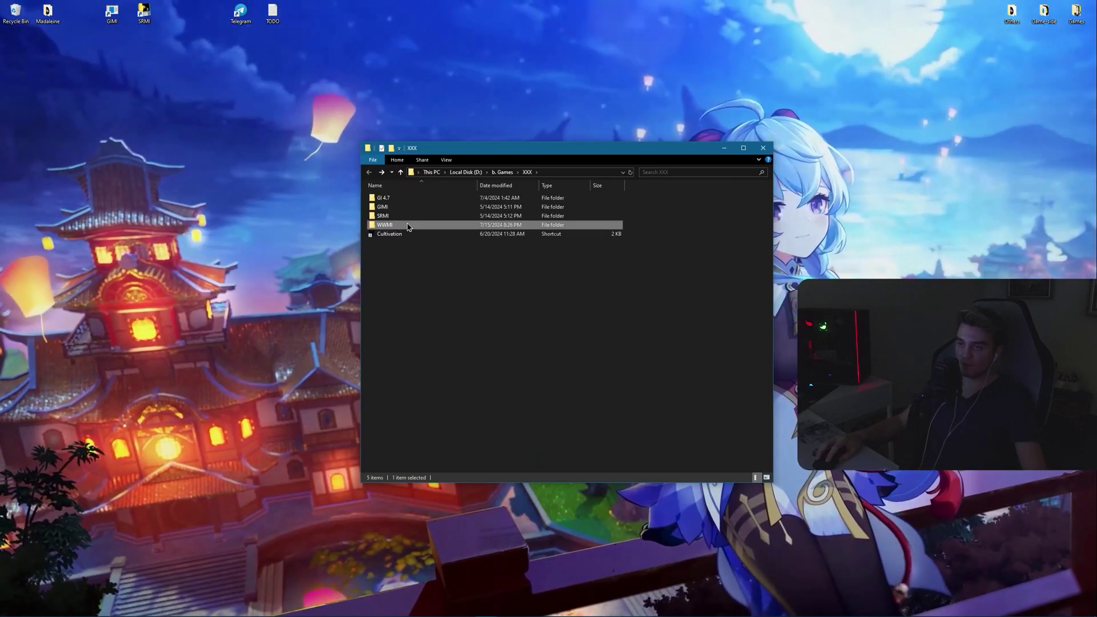
# Select the old launch path in WWMI's d3dx.ini [Loader] section, with the Games shortcuts folder beside it.
pyautogui.doubleClick(385, 225)
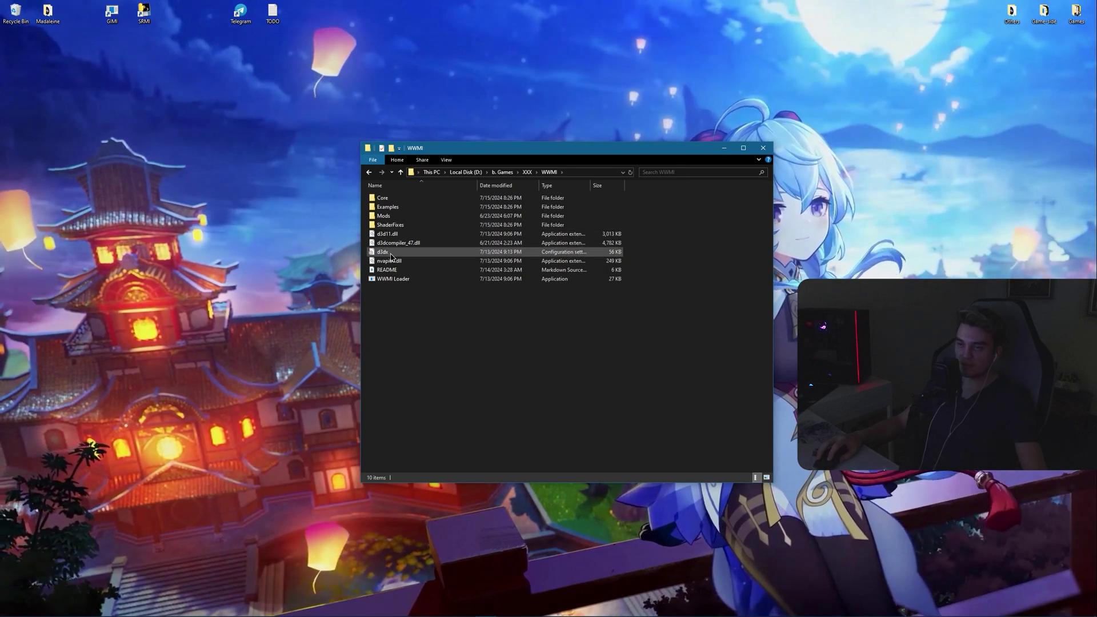
pyautogui.doubleClick(391, 252)
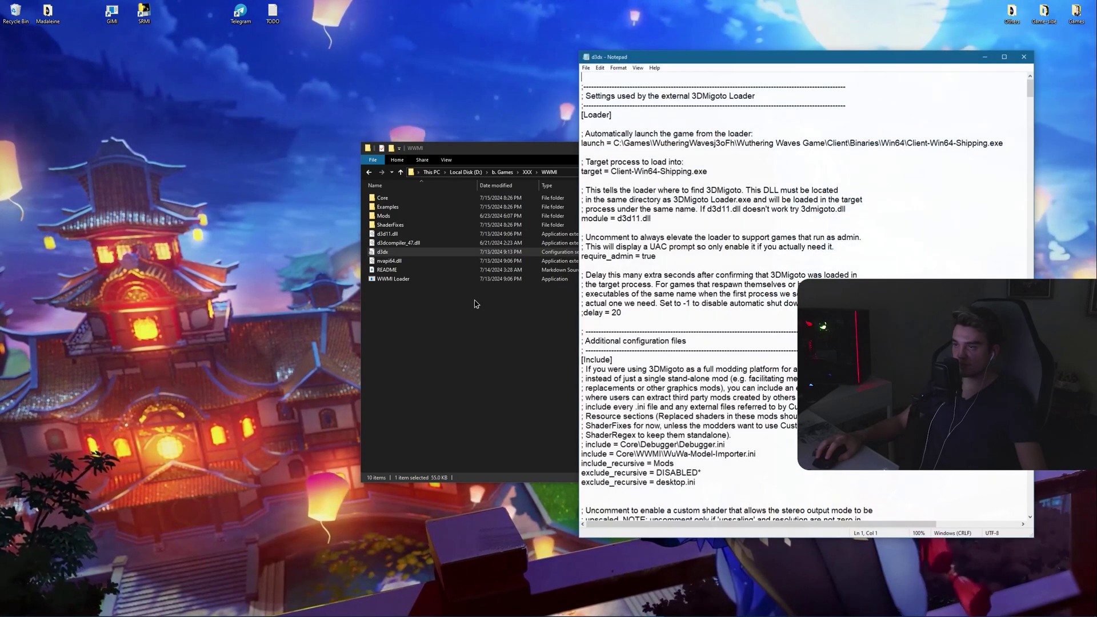
pyautogui.click(638, 117)
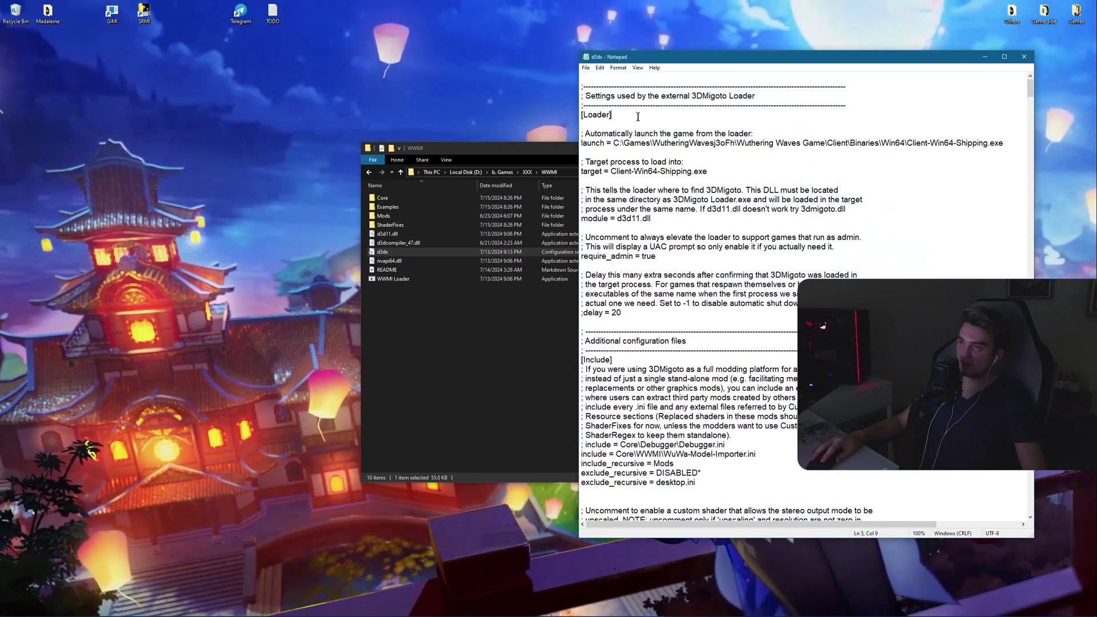
pyautogui.press('End')
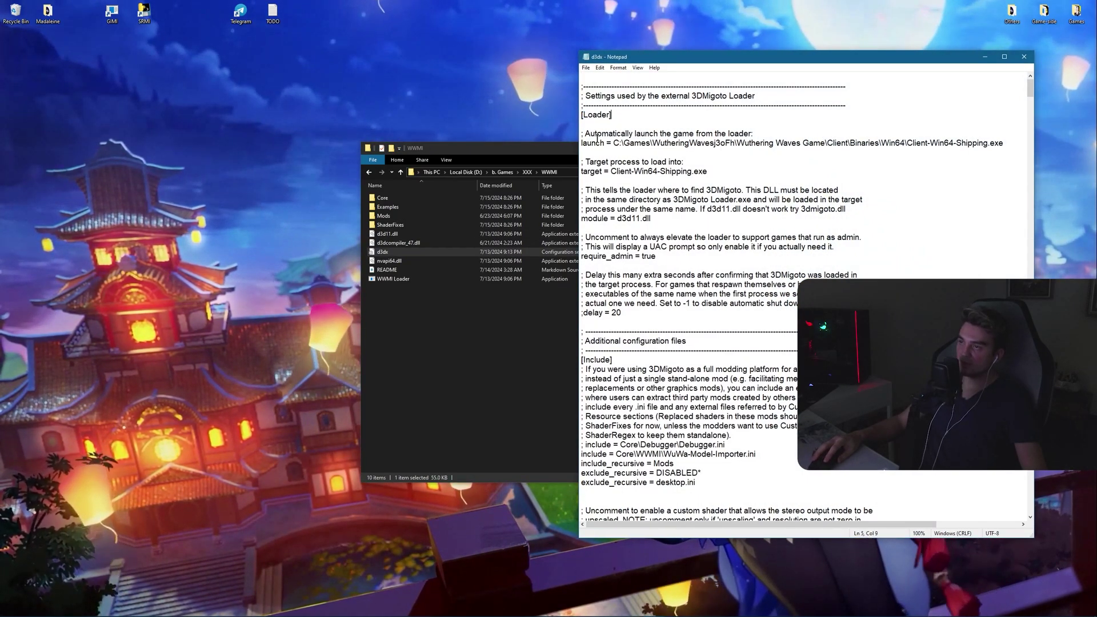
pyautogui.moveTo(802, 147); pyautogui.dragTo(884, 196)
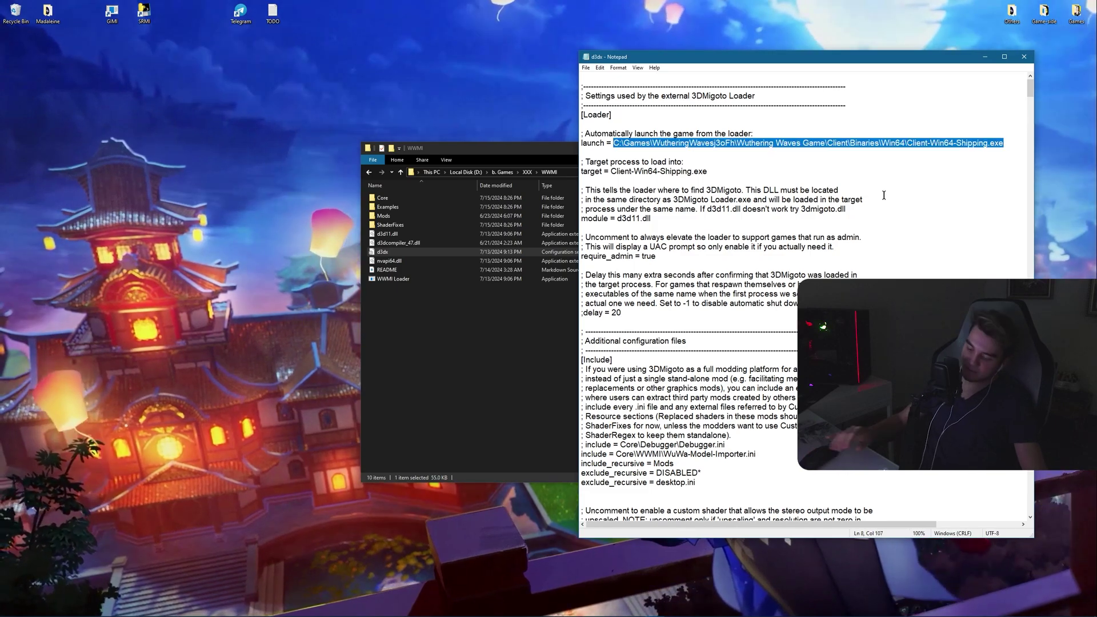
pyautogui.doubleClick(1076, 12)
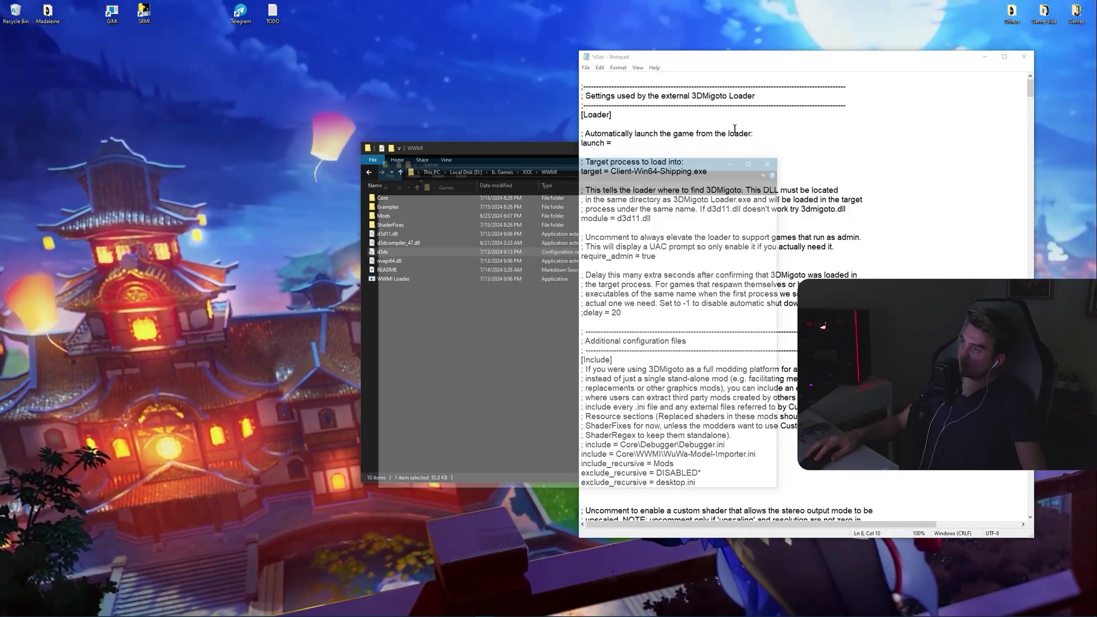
pyautogui.moveTo(570, 160); pyautogui.dragTo(569, 152)
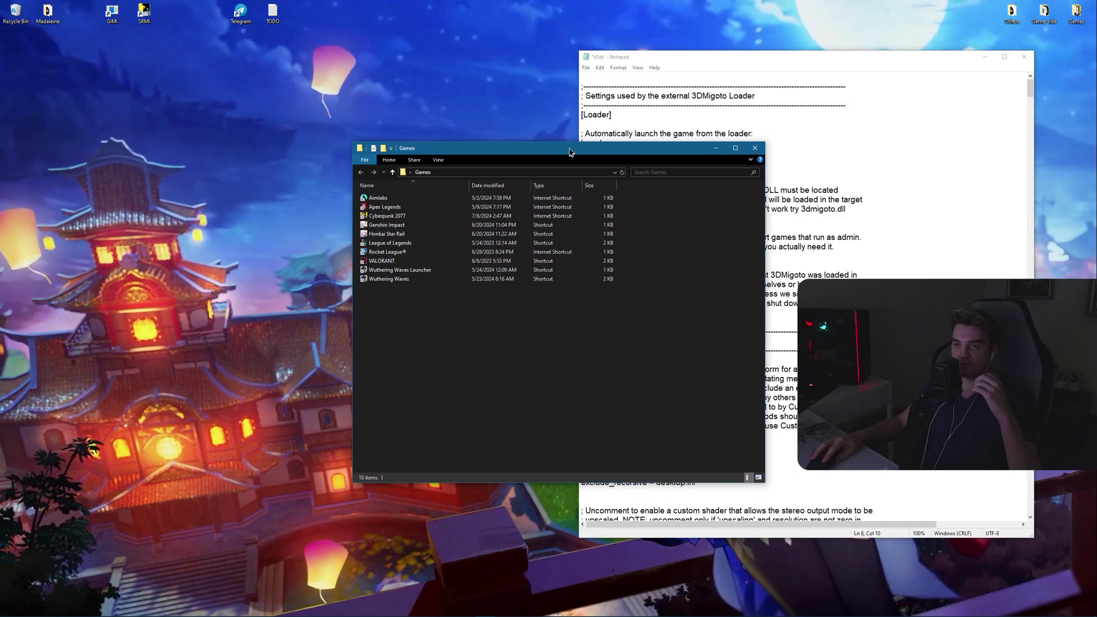
# From the Wuthering Waves Launcher's file location, browse to Wuthering Waves Game\Client\Binaries\Win64.
pyautogui.rightClick(412, 272)
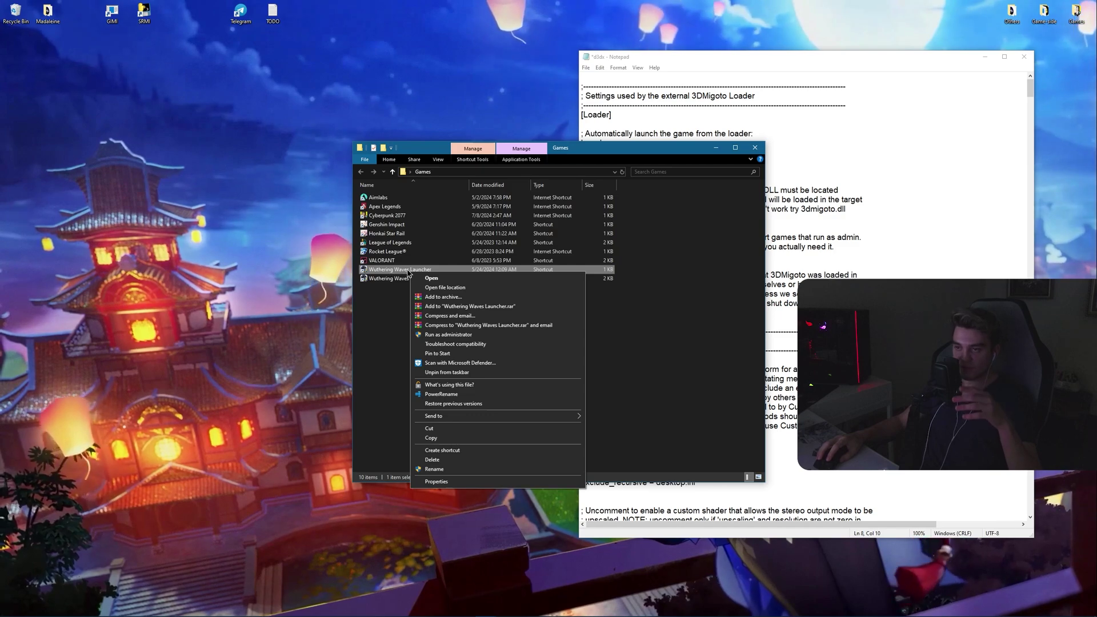
pyautogui.click(443, 288)
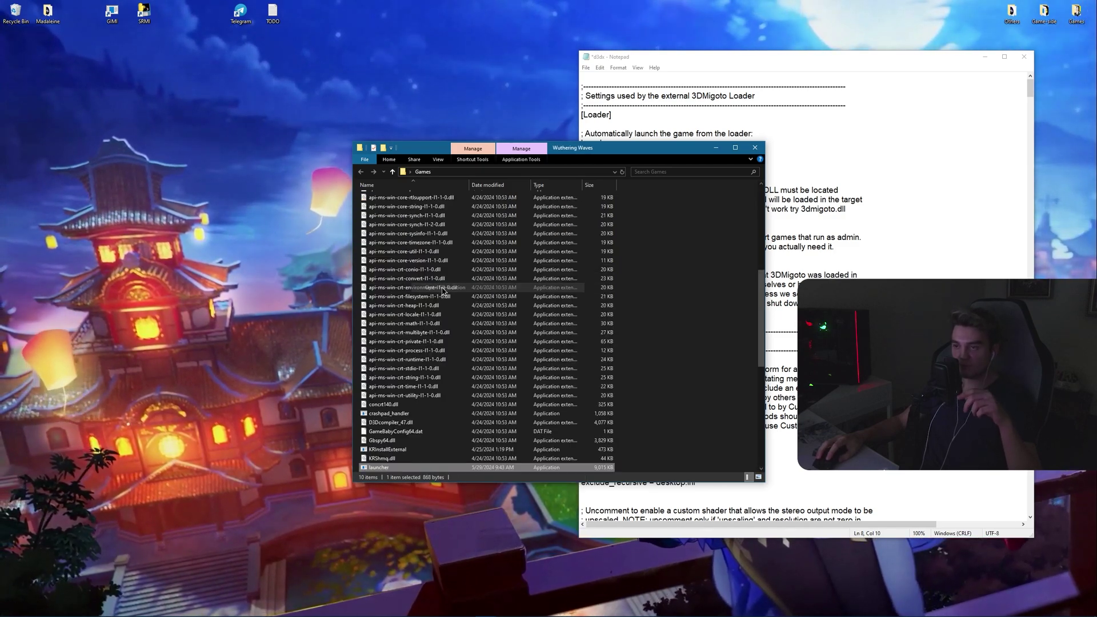
pyautogui.scroll(9, 656, 369)
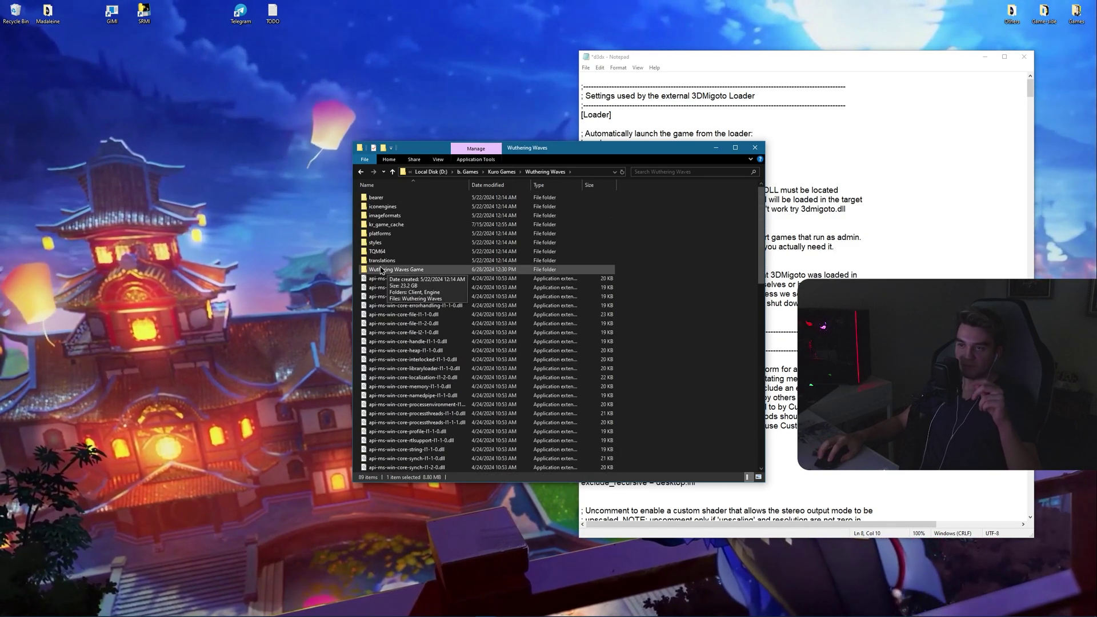
pyautogui.doubleClick(388, 271)
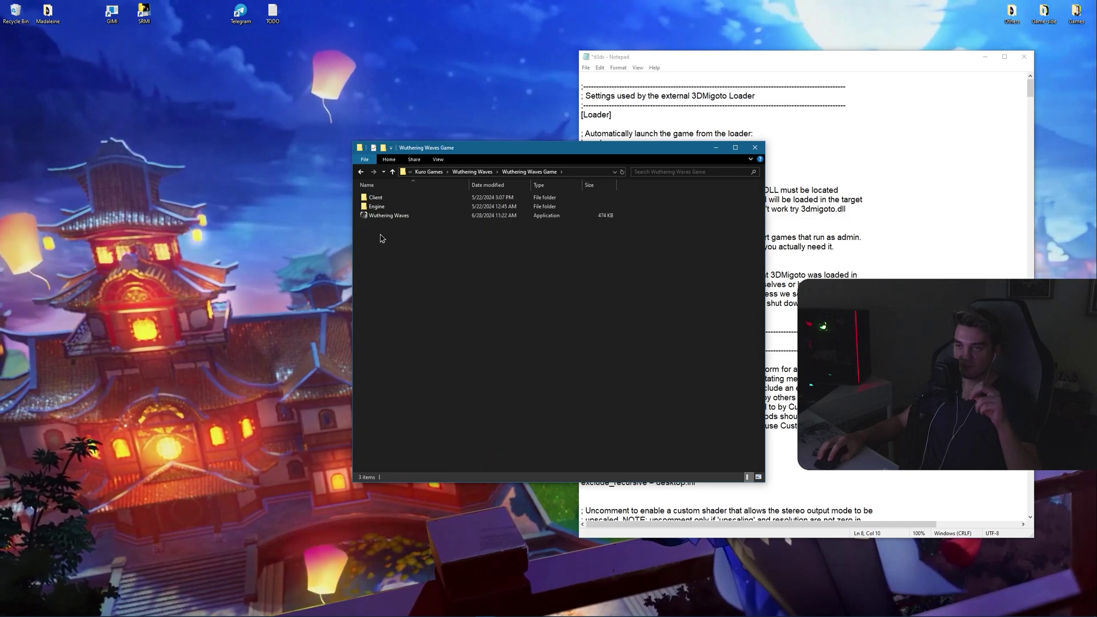
pyautogui.doubleClick(375, 198)
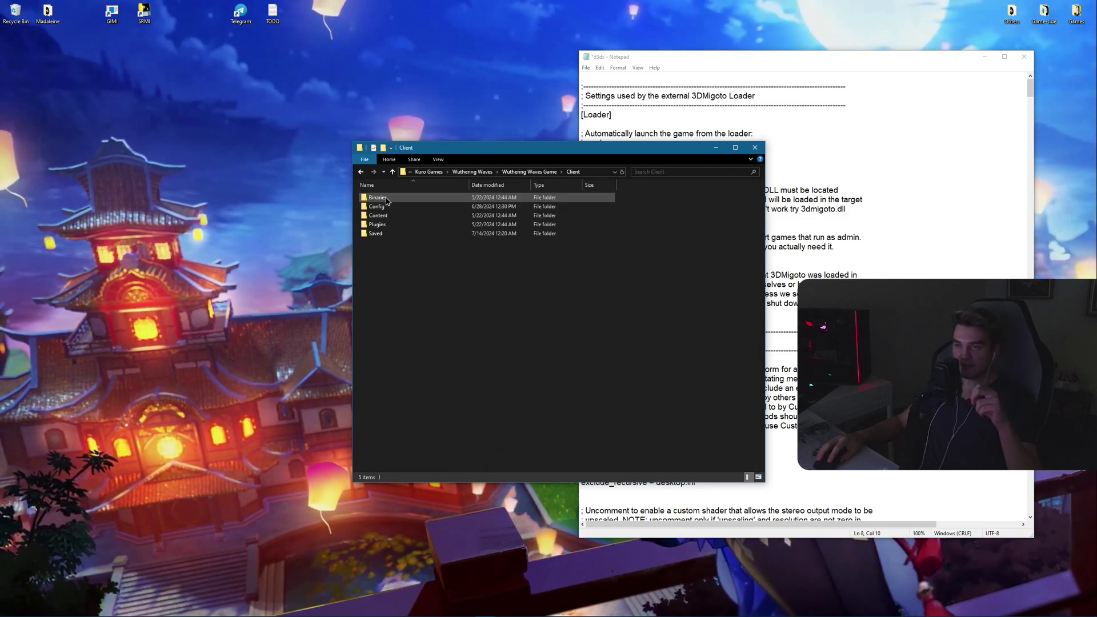
pyautogui.doubleClick(386, 198)
pyautogui.doubleClick(386, 198)
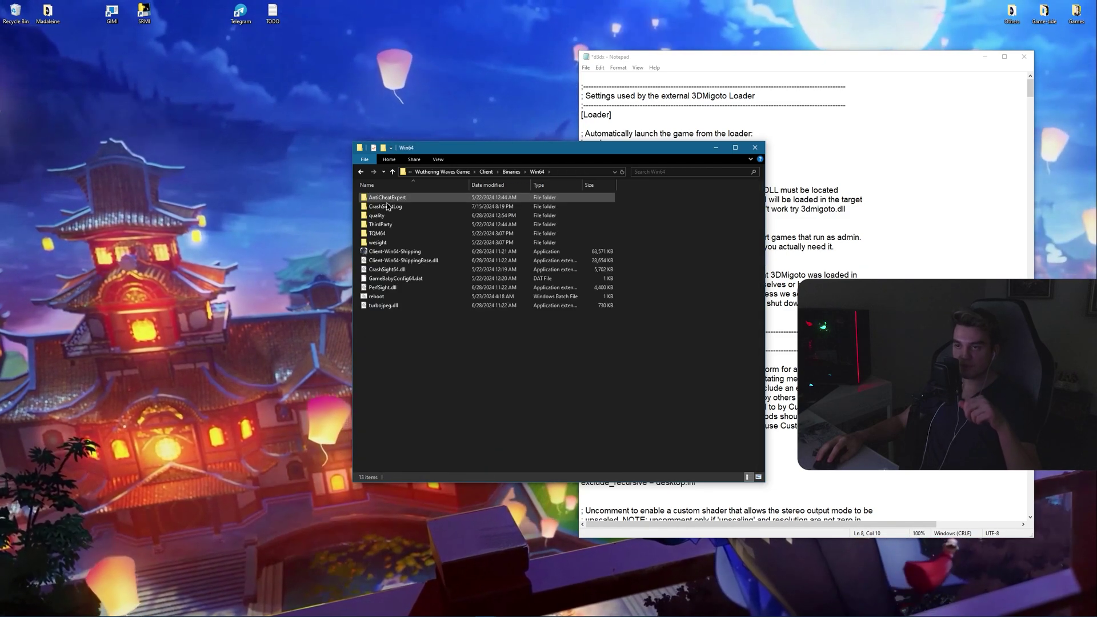
# Copy Client-Win64-Shipping.exe as a path and go back to the Wuthering Waves Game folder.
pyautogui.click(424, 252)
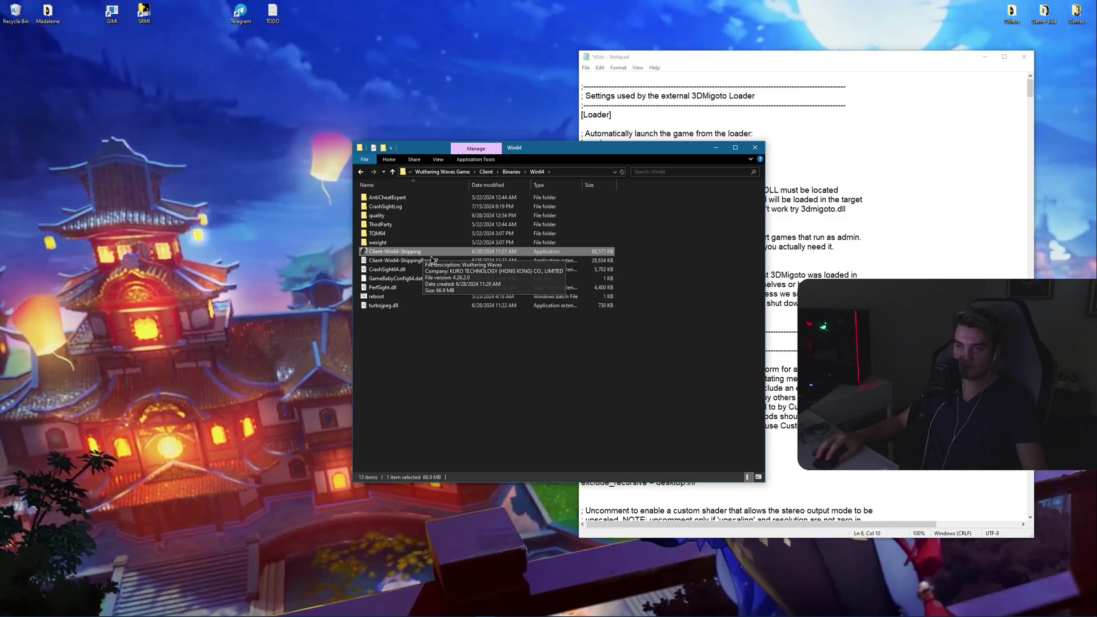
pyautogui.keyDown('ctrl'); pyautogui.click(434, 253); pyautogui.keyUp('ctrl')
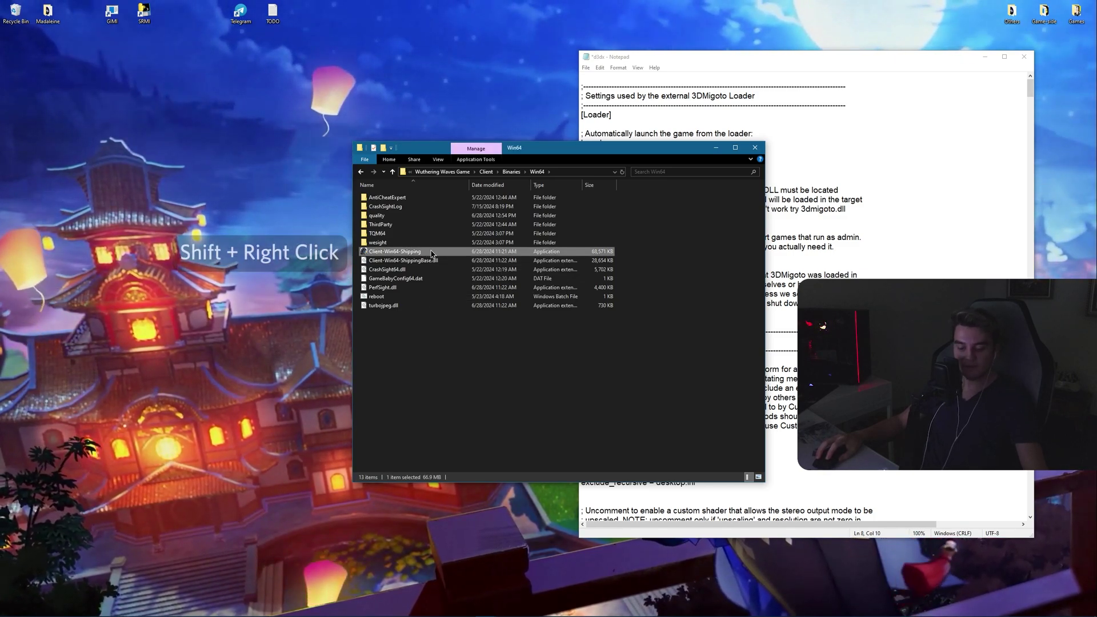
pyautogui.keyDown('shift'); pyautogui.rightClick(431, 253); pyautogui.keyUp('shift')
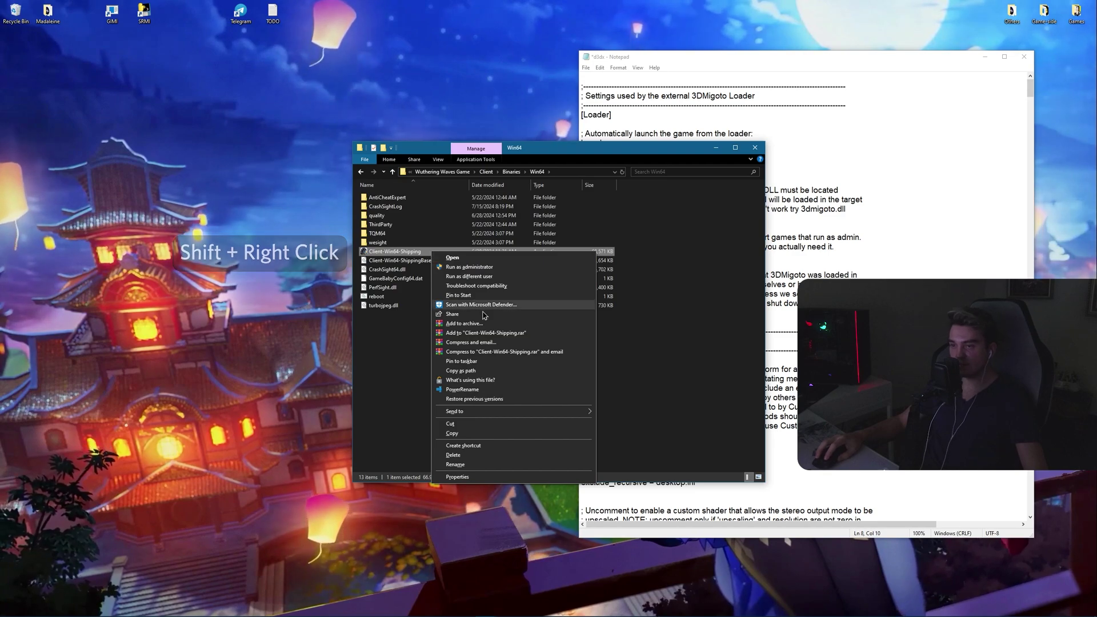
pyautogui.click(462, 370)
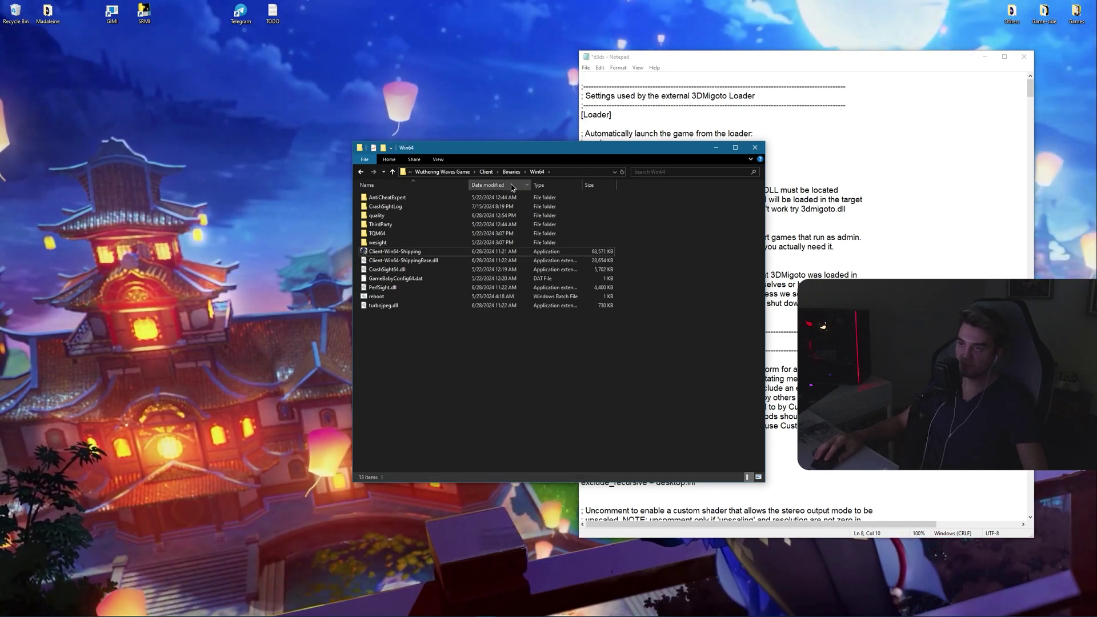
pyautogui.click(450, 172)
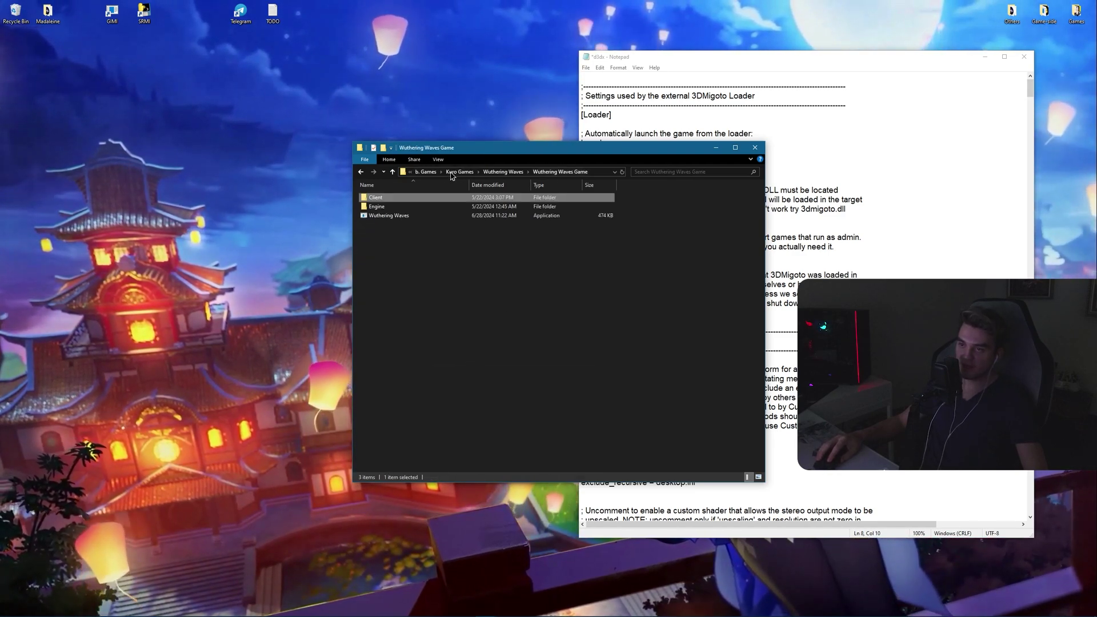
# Set d3dx.ini's launch value to the unquoted Client-Win64-Shipping.exe path, save, and close Notepad and WWMI.
pyautogui.click(754, 147)
pyautogui.hotkey('ctrl', 'v')
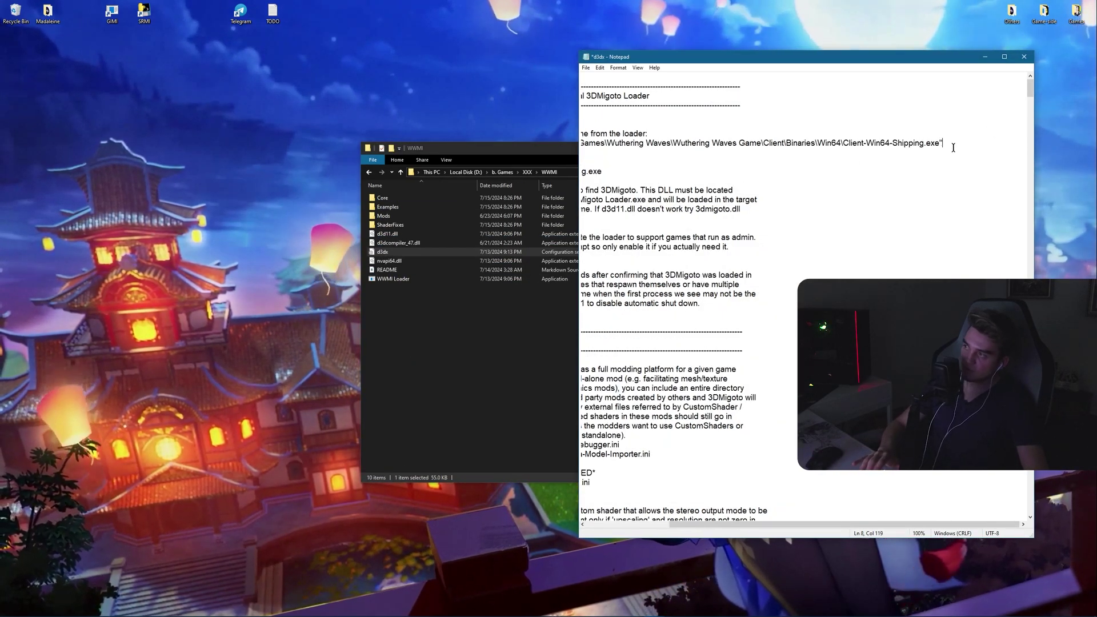
pyautogui.press('BackSpace')
pyautogui.hscroll(-3, 619, 184)
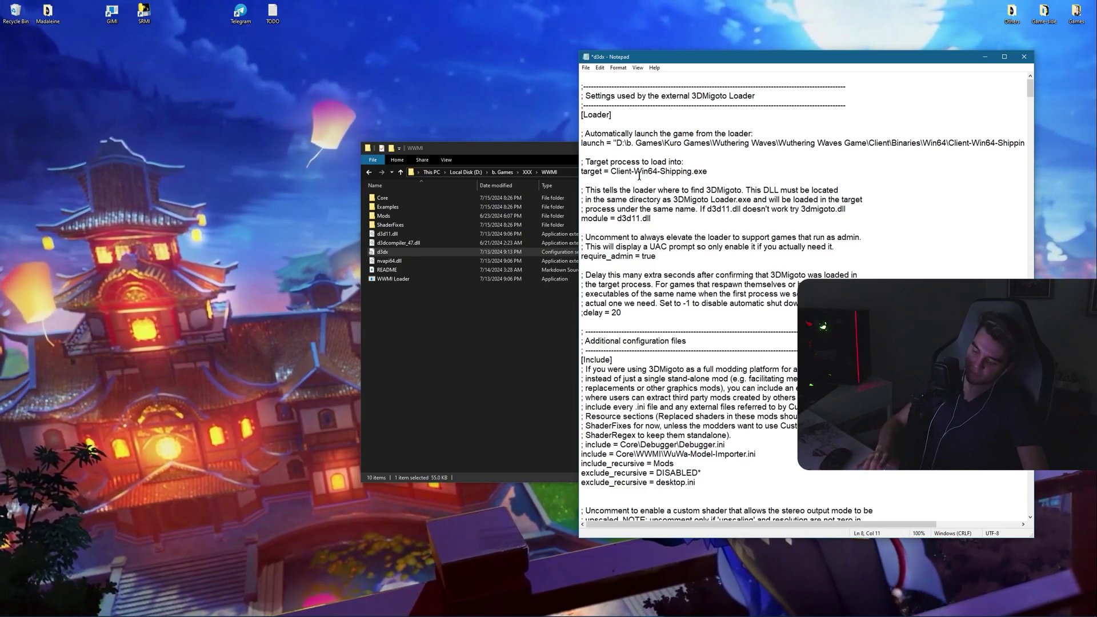
pyautogui.hotkey('ctrl', 's')
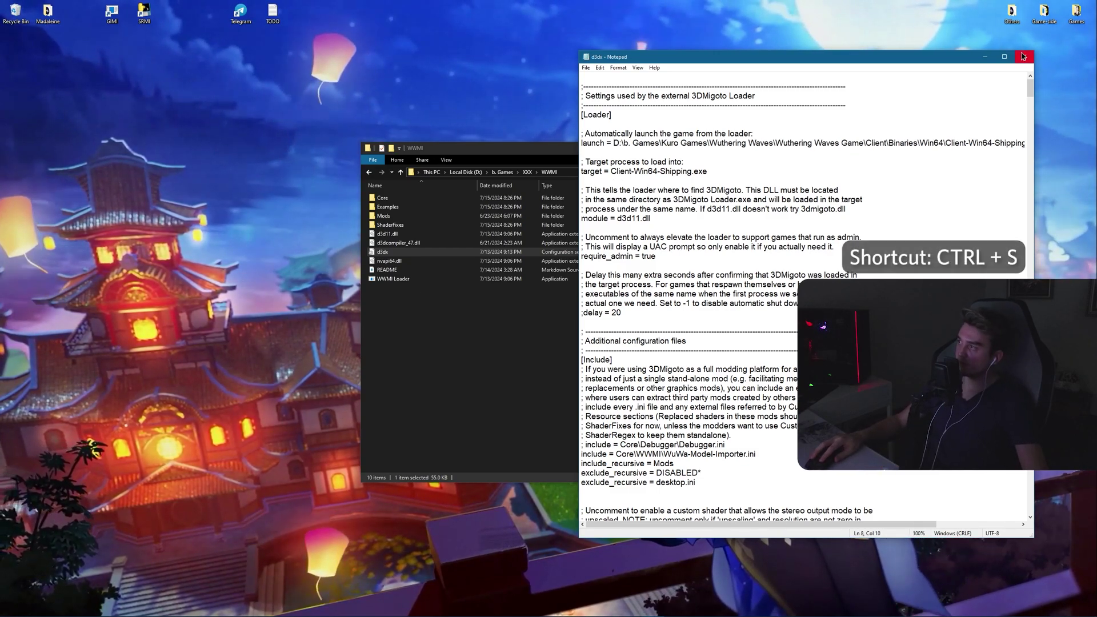
pyautogui.click(1023, 57)
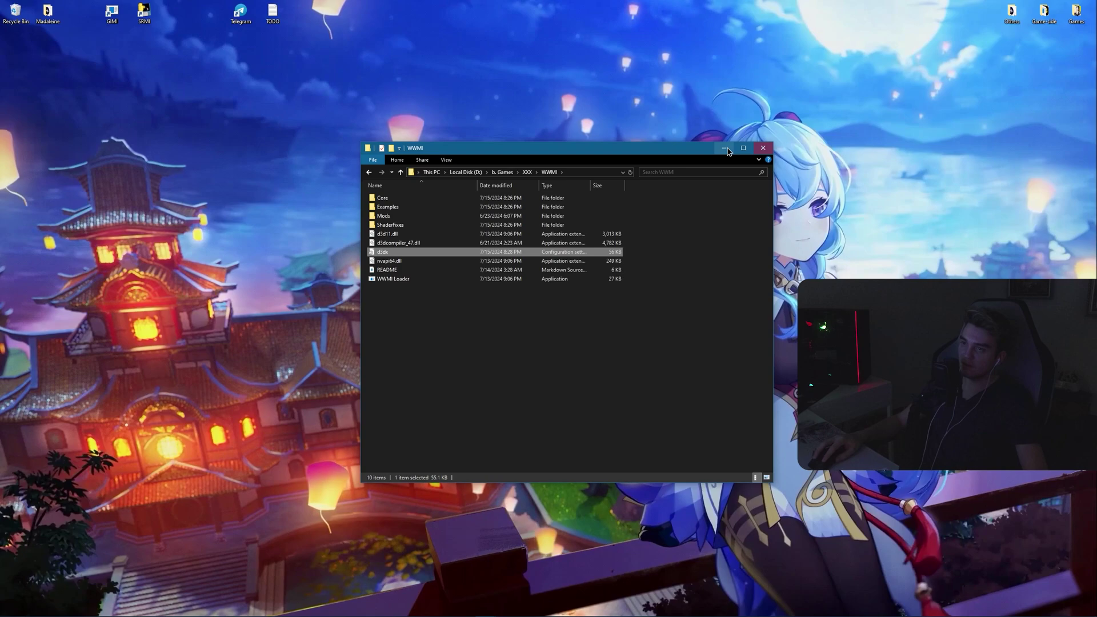
pyautogui.click(764, 149)
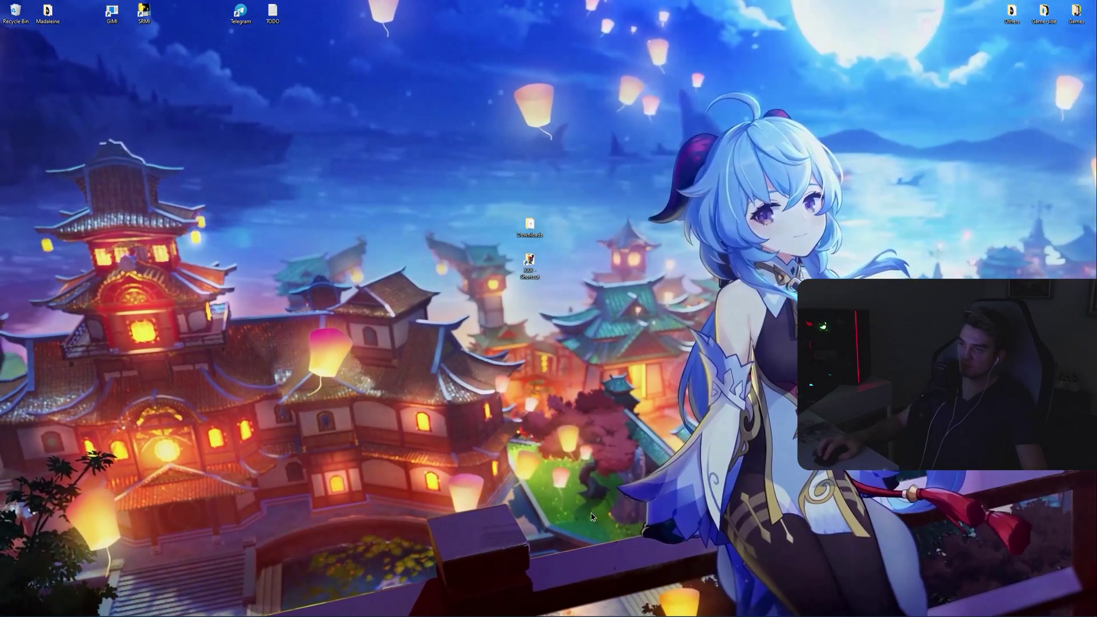
# Open Engine.ini from Client\Saved\Config\WindowsNoEditor in Notepad.
pyautogui.click(285, 608)
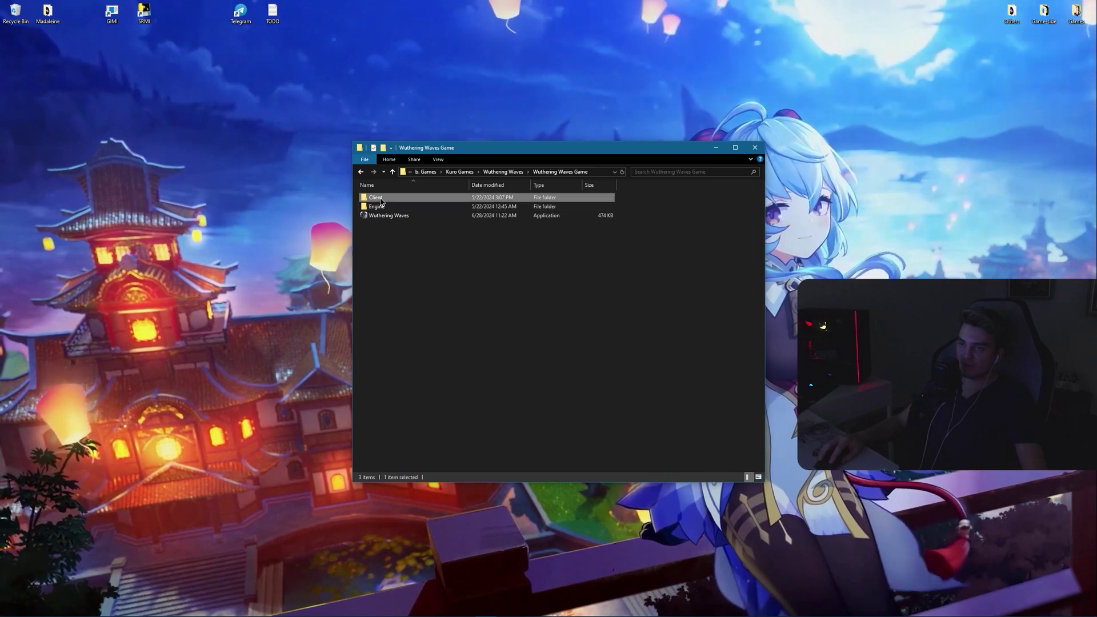
pyautogui.doubleClick(380, 200)
pyautogui.doubleClick(377, 224)
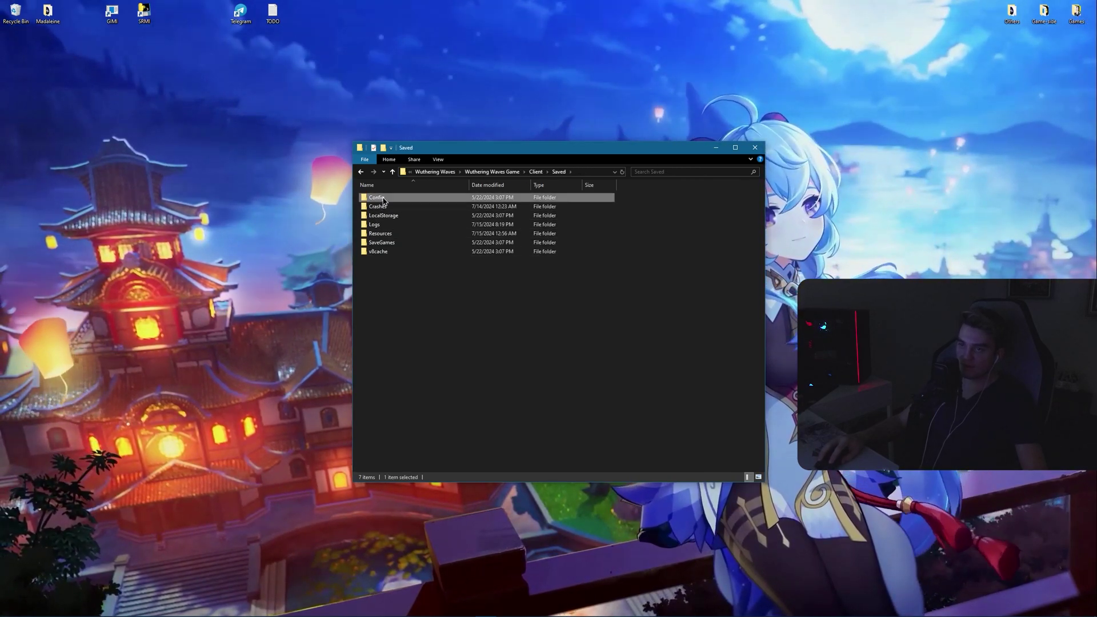
pyautogui.doubleClick(381, 198)
pyautogui.doubleClick(382, 206)
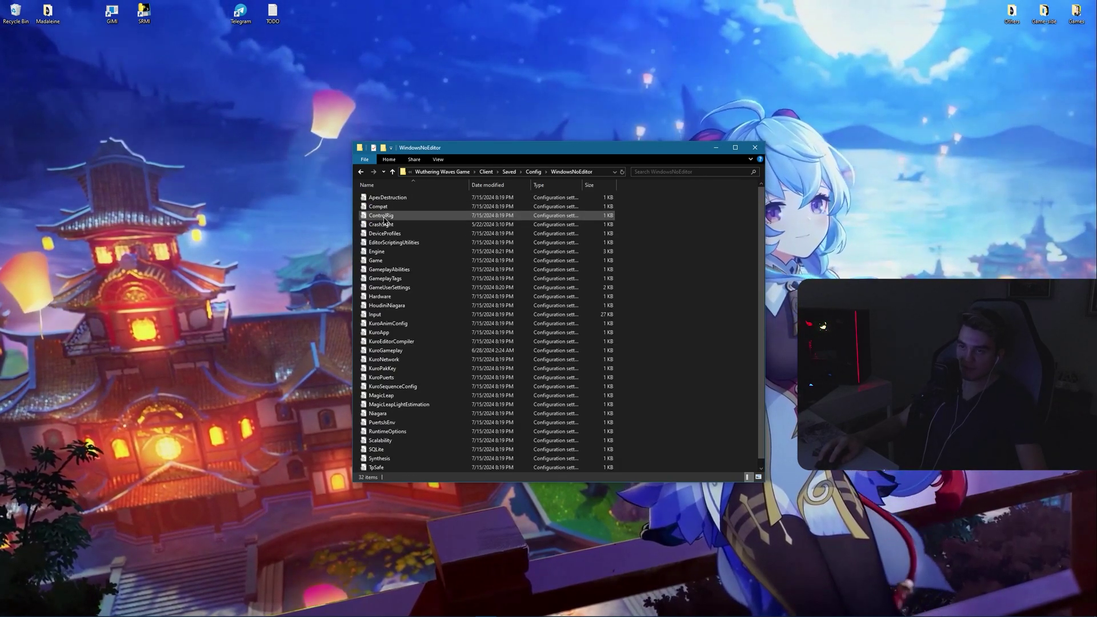
pyautogui.doubleClick(400, 252)
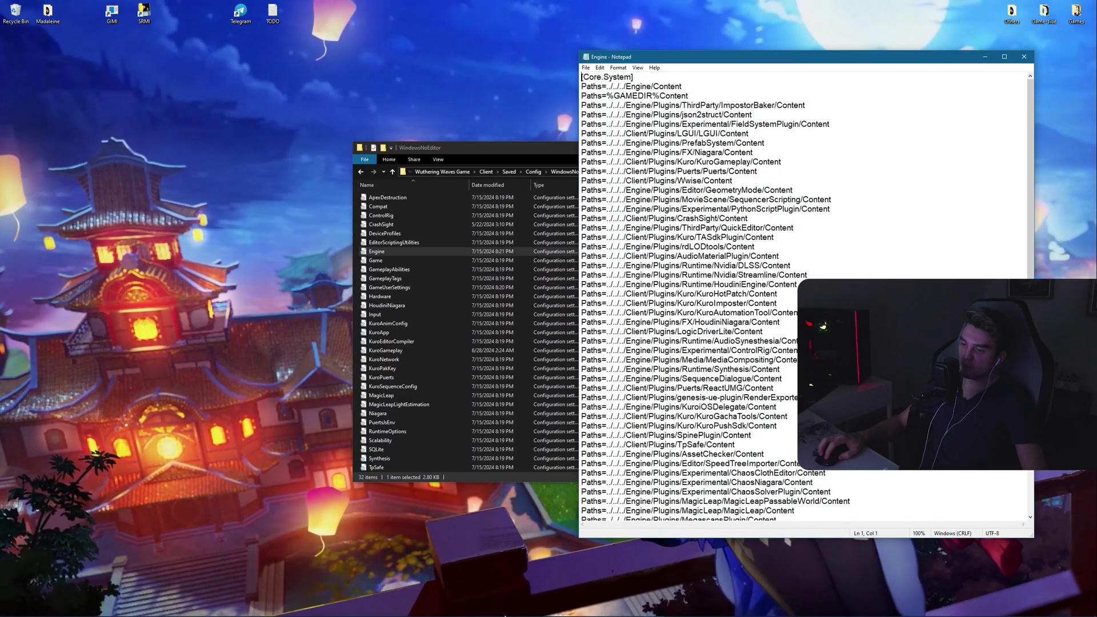
# Append the README's [ConsoleVariables] lines (LODDistanceScale=25, FullyLoadUsedTextures=1) to Engine.ini, save and close it.
pyautogui.click(548, 607)
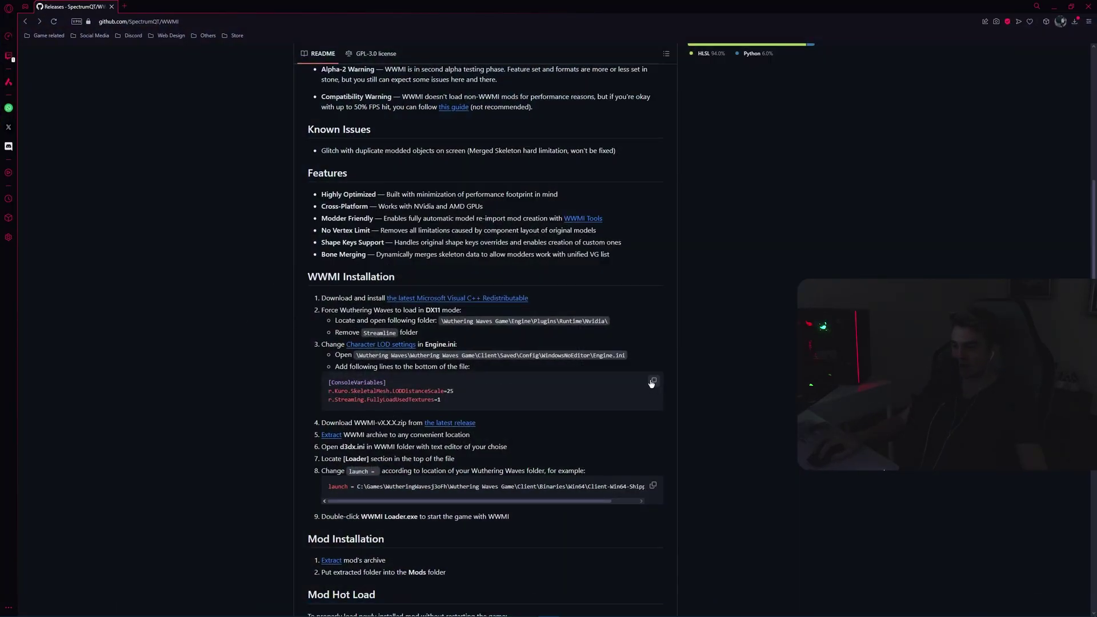
pyautogui.click(1056, 7)
pyautogui.scroll(-5, 655, 504)
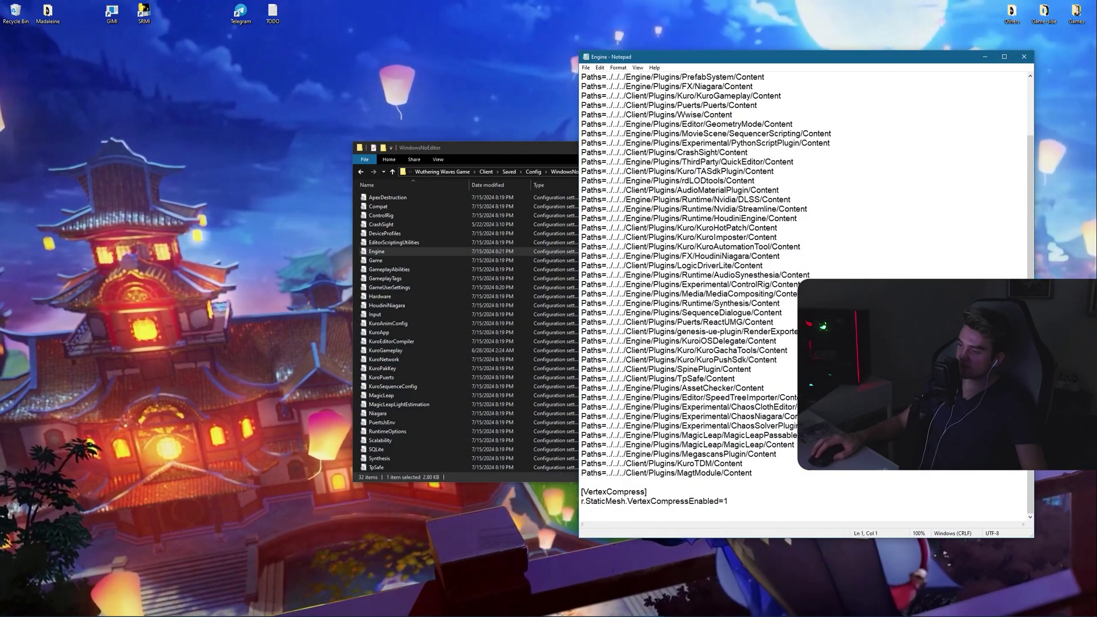
pyautogui.click(655, 504)
pyautogui.hotkey('ctrl', 'v')
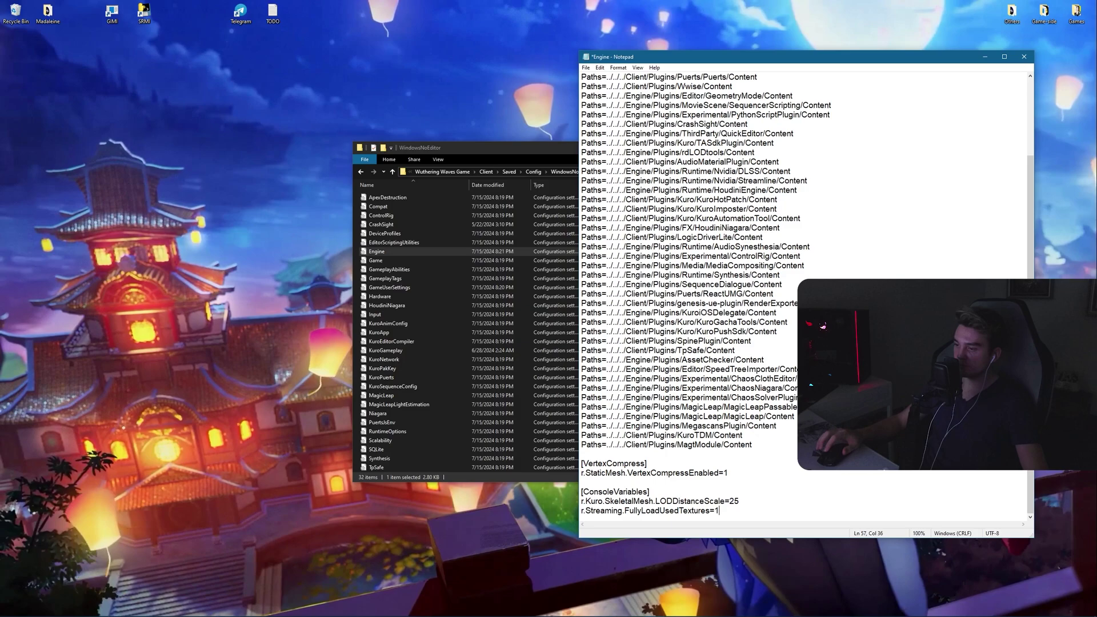
pyautogui.hotkey('ctrl', 's')
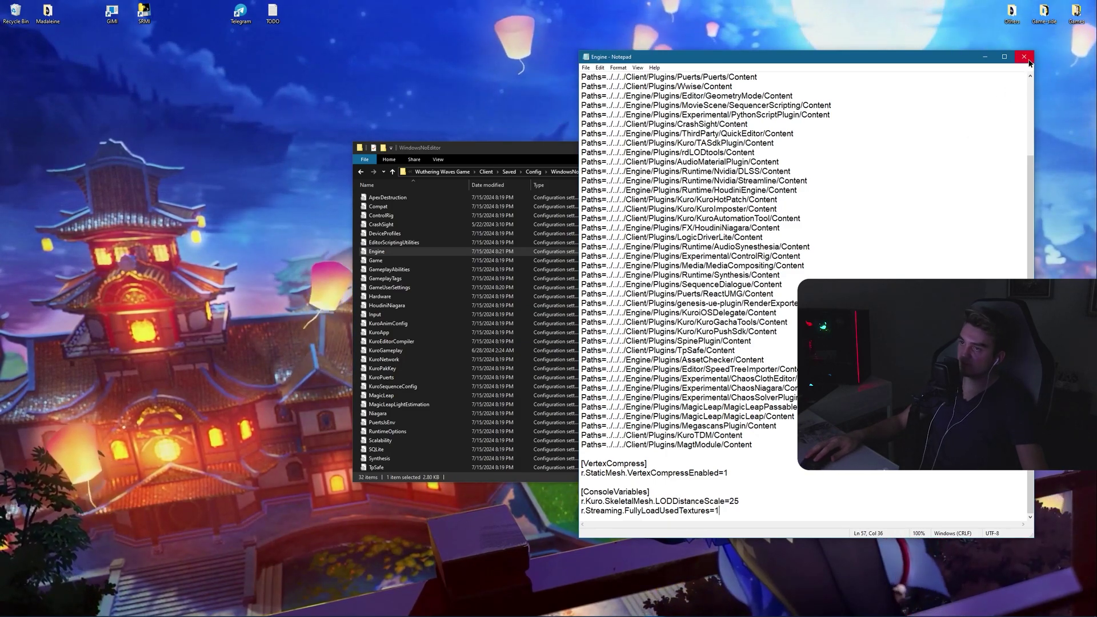
pyautogui.click(1024, 57)
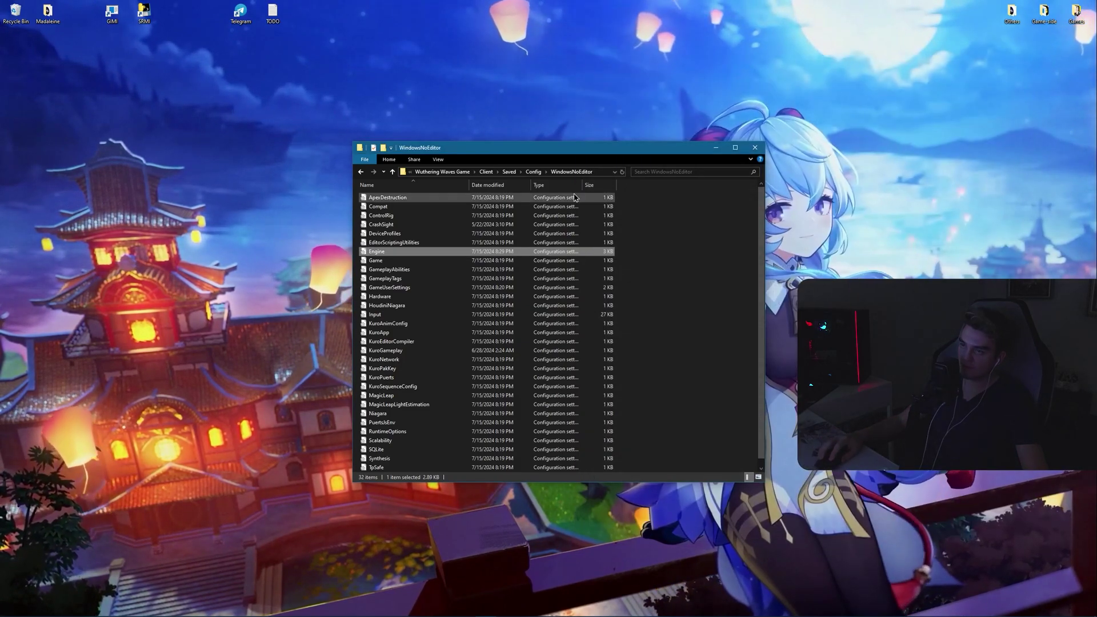
# Go to GameBanana in the browser and open the Jinhsi Roslyn mod page.
pyautogui.click(754, 150)
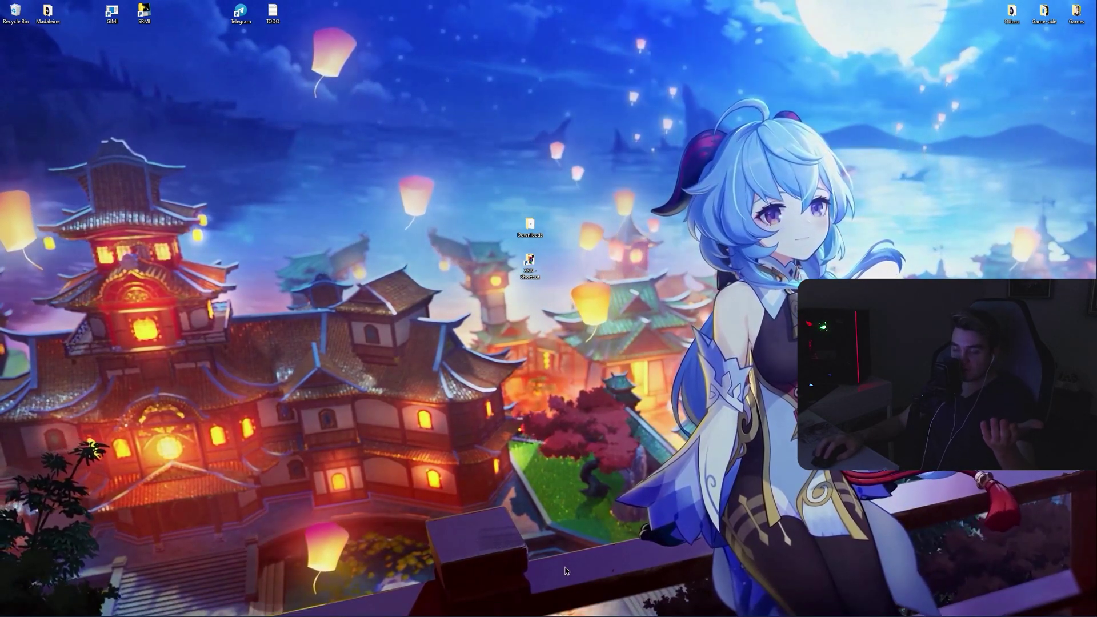
pyautogui.click(565, 604)
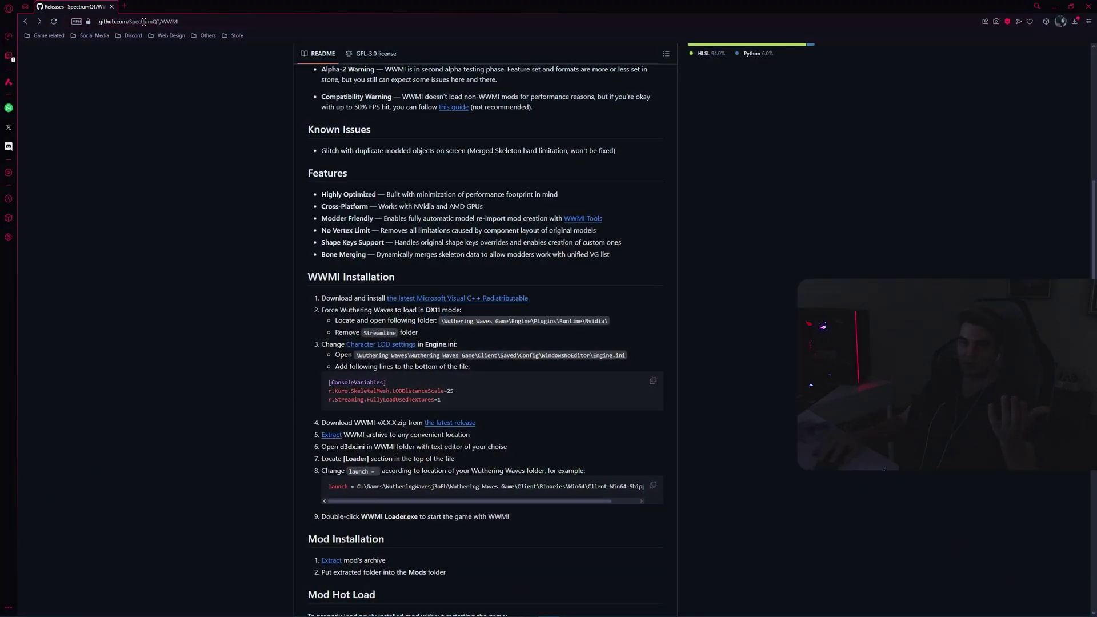
pyautogui.click(143, 22)
pyautogui.write('Ga')
pyautogui.press('Return')
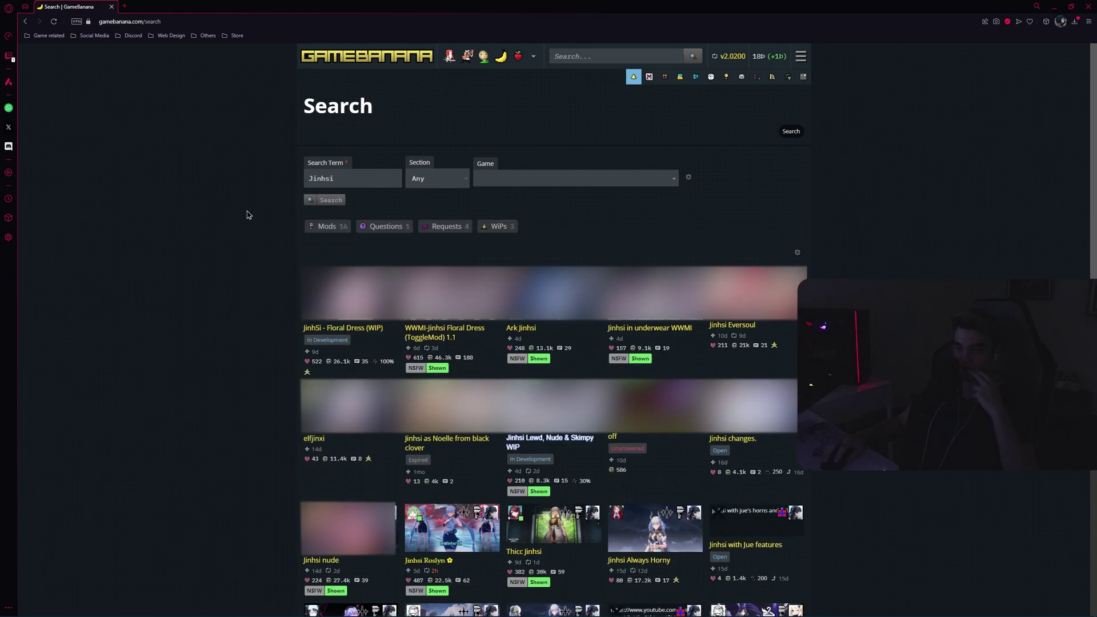
pyautogui.click(457, 539)
# Download jinhsiroslyn-wintxrsx-wwmi-7.zip from the mod's Files list and view recent downloads.
pyautogui.scroll(-3, 264, 334)
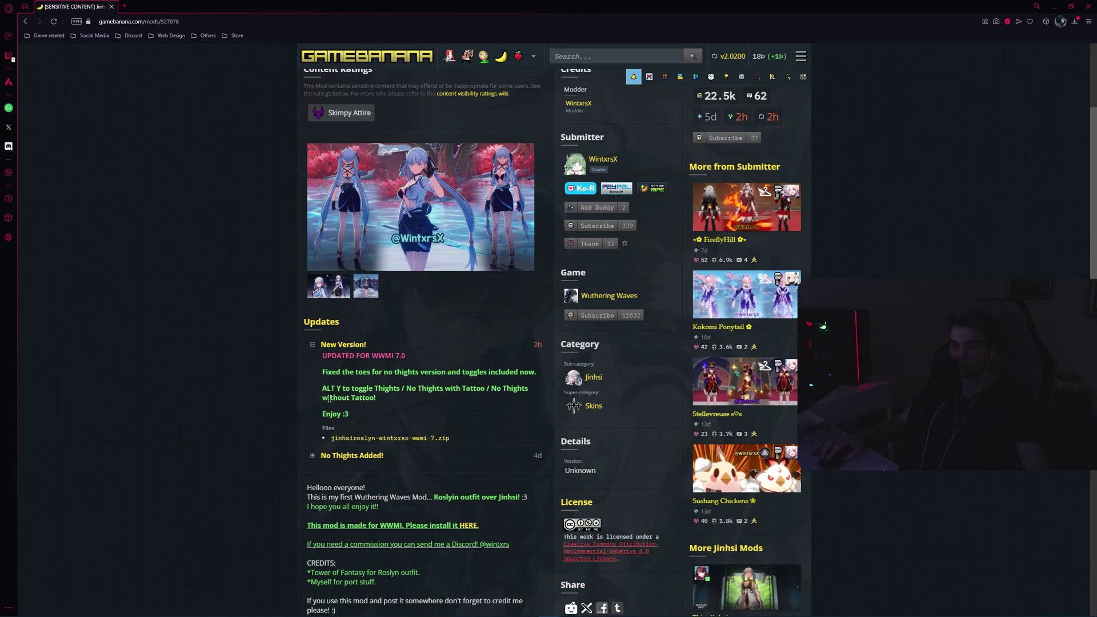
pyautogui.scroll(-2, 329, 399)
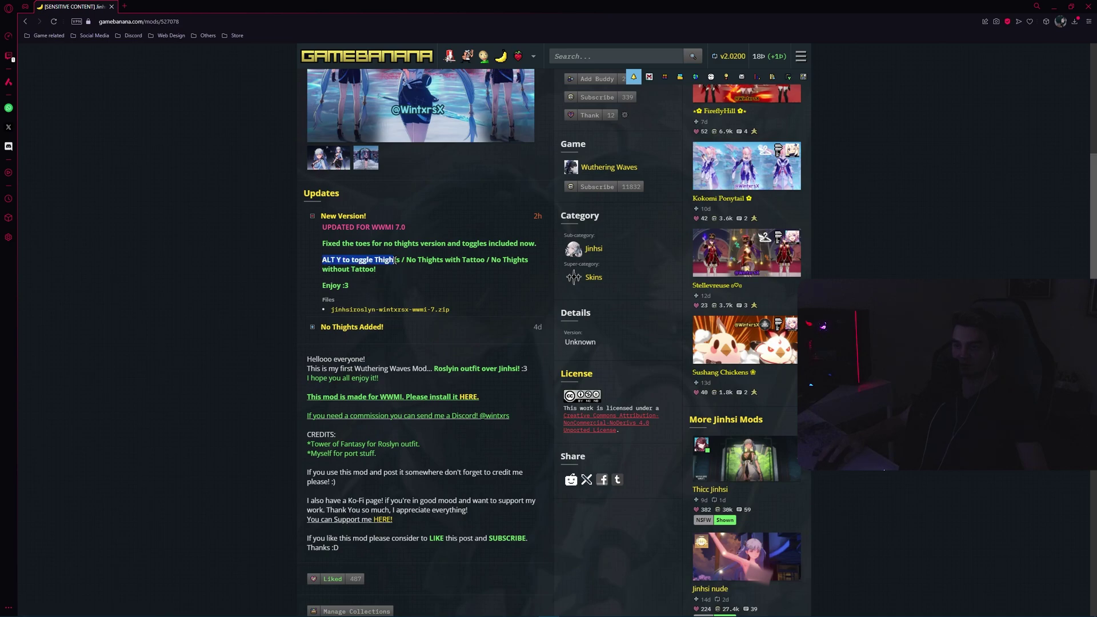
pyautogui.scroll(2, 415, 272)
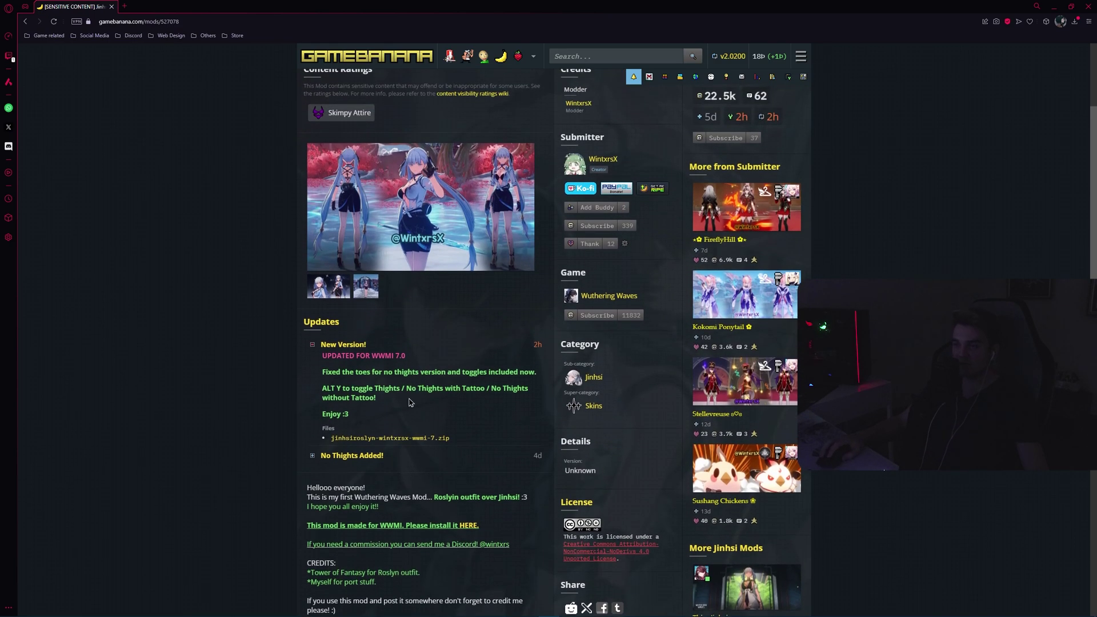
pyautogui.scroll(2, 416, 353)
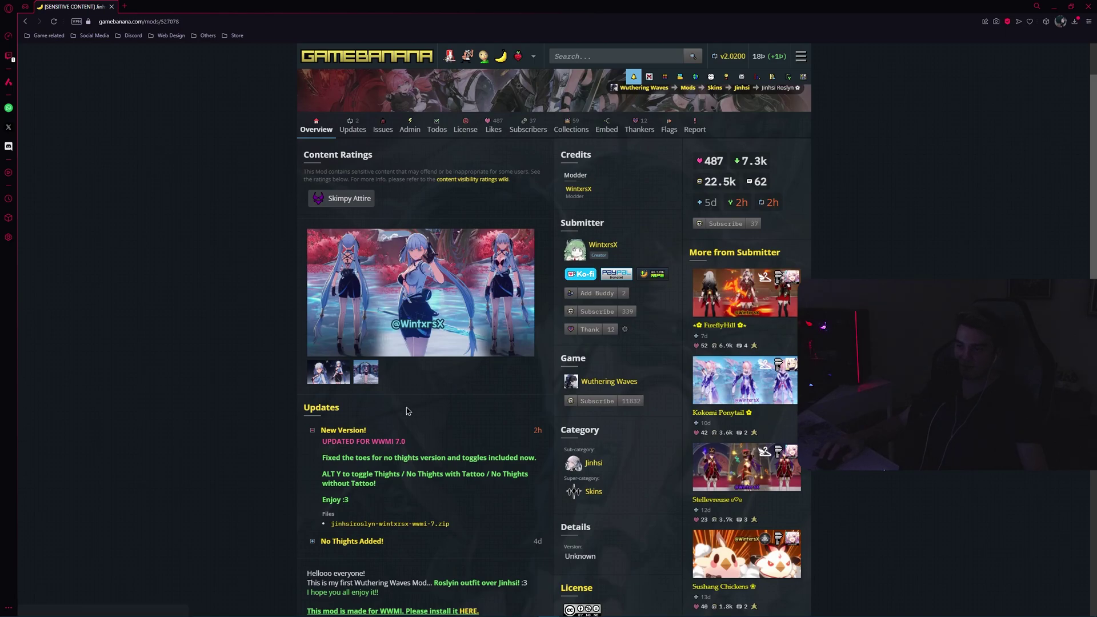
pyautogui.scroll(-1, 400, 442)
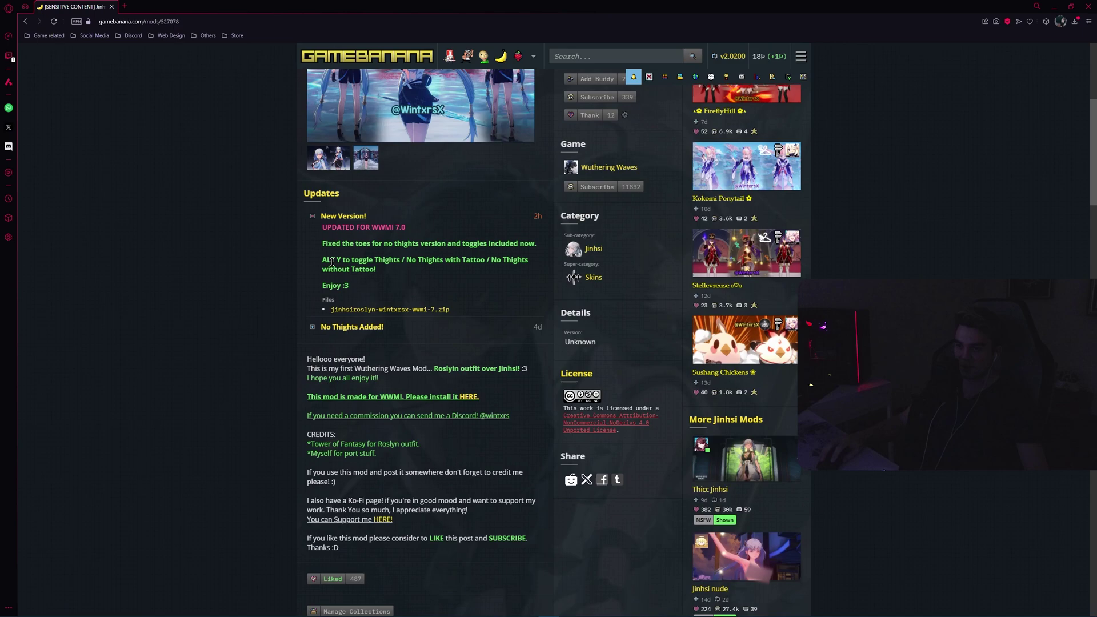
pyautogui.click(337, 281)
pyautogui.scroll(-1, 350, 390)
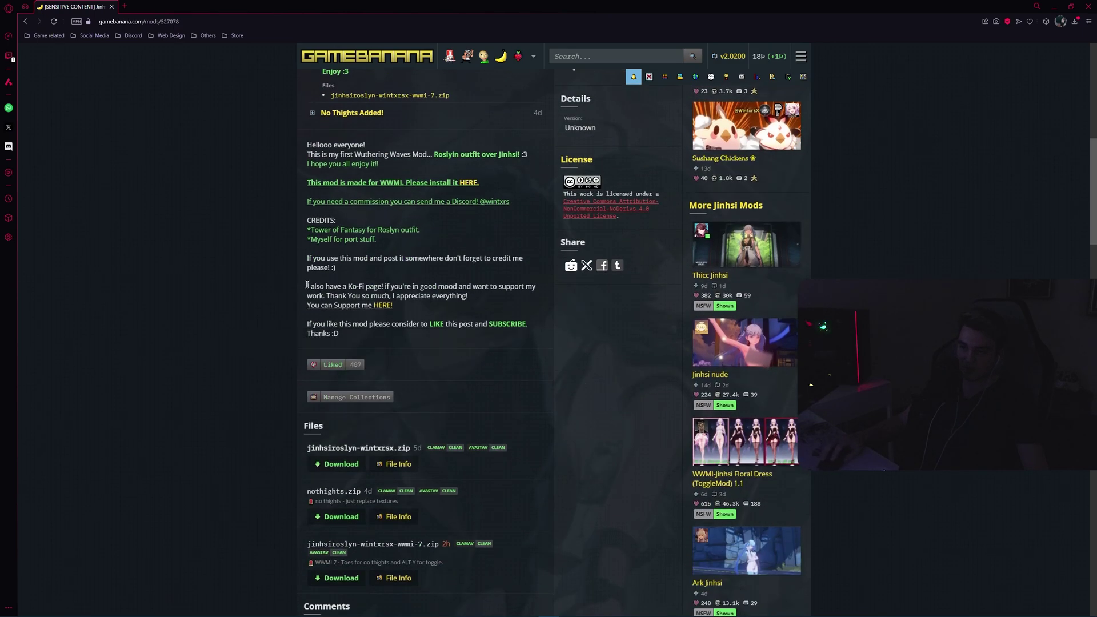
pyautogui.scroll(-2, 389, 336)
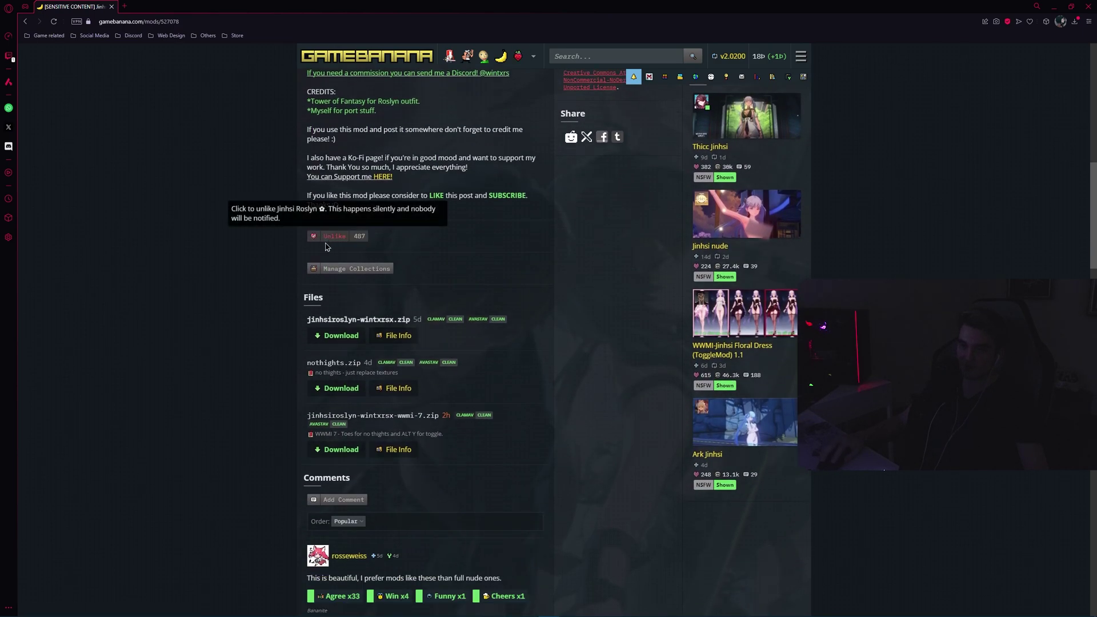
pyautogui.scroll(-1, 331, 394)
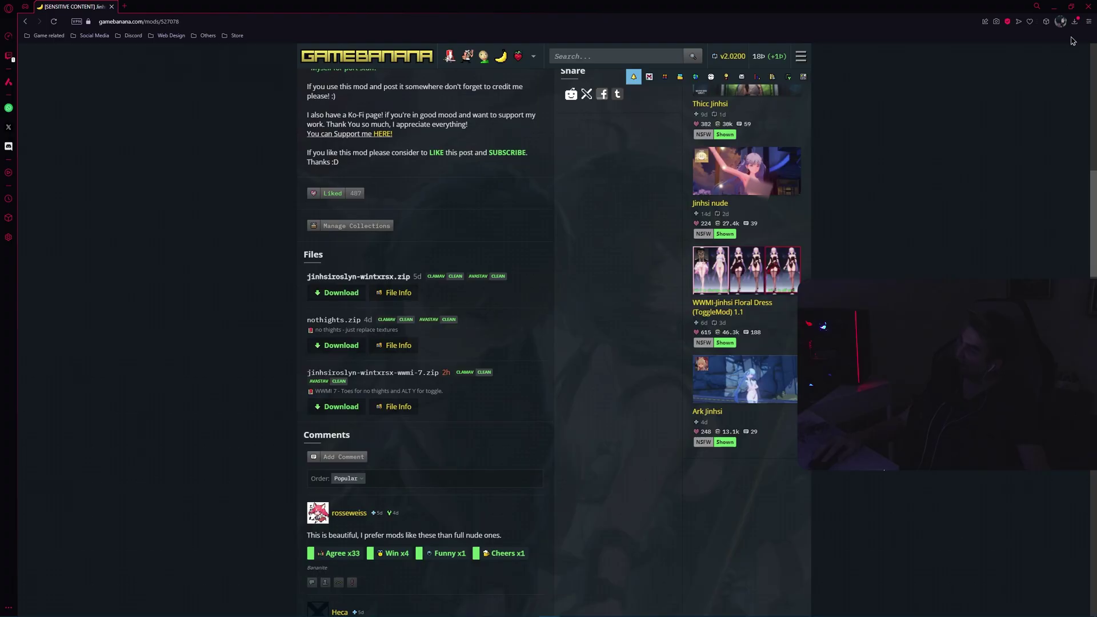
pyautogui.click(1074, 21)
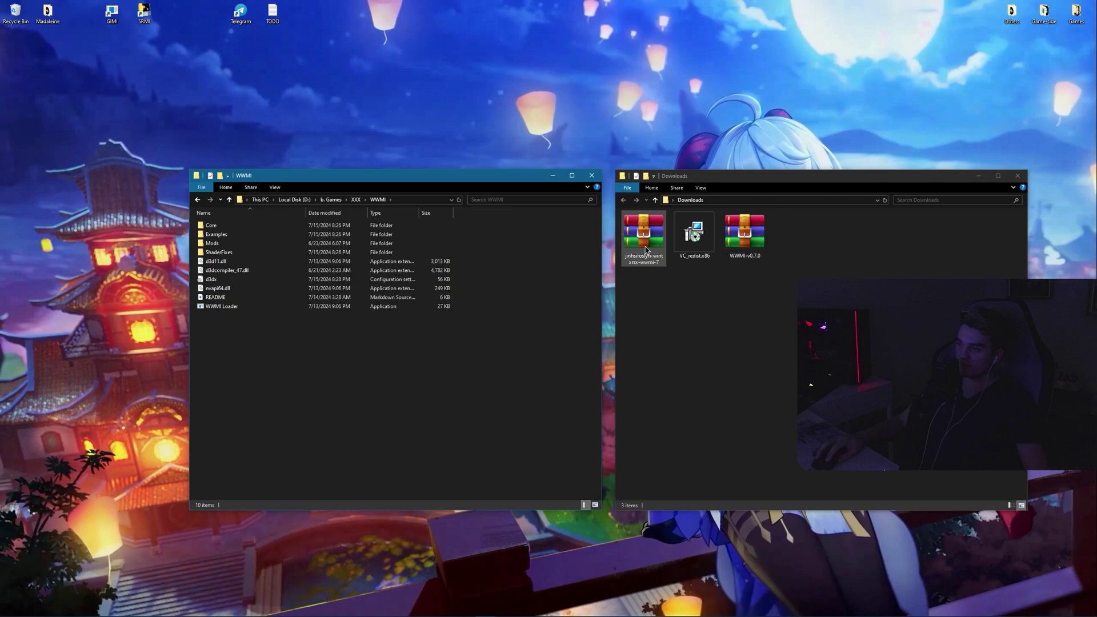
# Open the mod zip in WinRAR beside WWMI and select Textures, Meshes and mod.ini.
pyautogui.doubleClick(644, 240)
pyautogui.moveTo(721, 140)
pyautogui.mouseDown()
pyautogui.moveTo(784, 150)
pyautogui.moveTo(734, 151)
pyautogui.mouseUp()
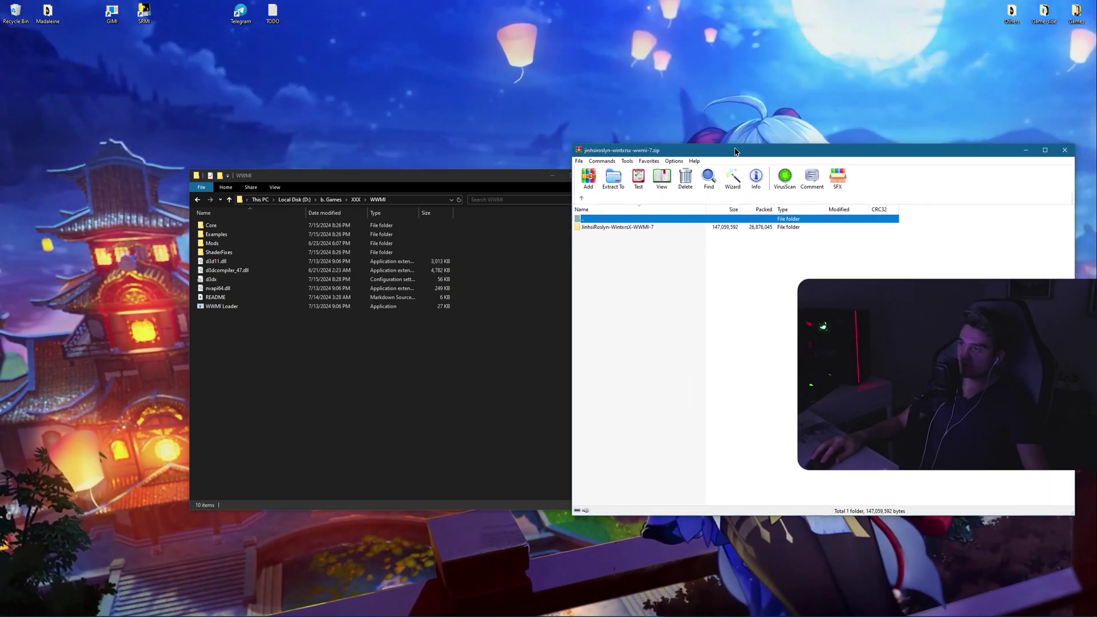
pyautogui.doubleClick(615, 227)
pyautogui.moveTo(648, 271); pyautogui.dragTo(595, 226)
# Create a new folder named 'Jinhsi Rslyn' in WWMI's Mods folder.
pyautogui.doubleClick(258, 242)
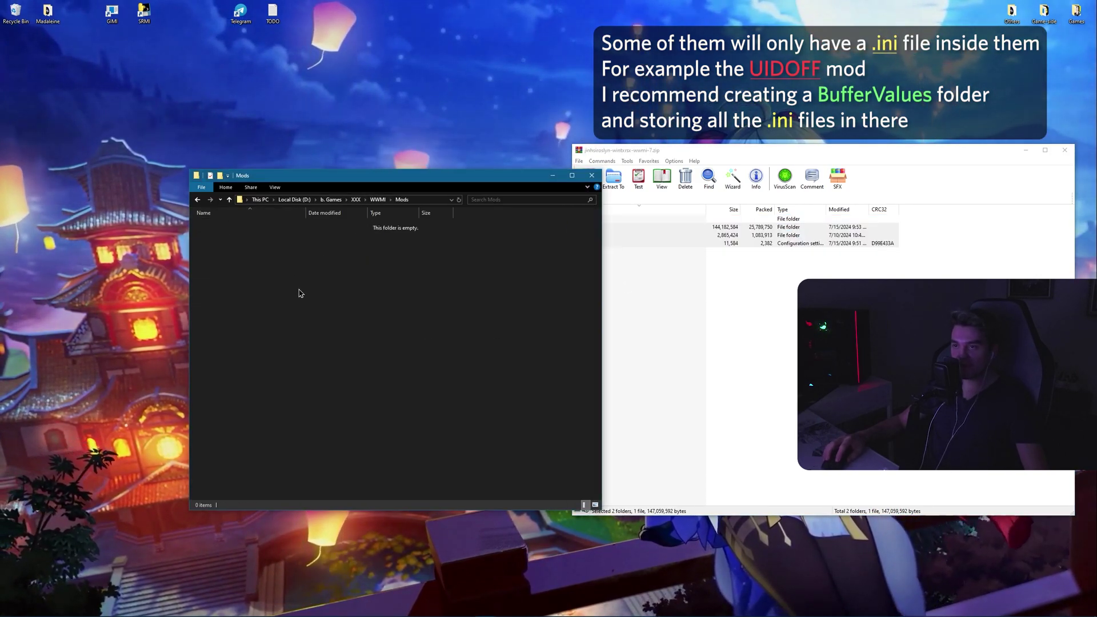
pyautogui.rightClick(296, 299)
pyautogui.click(419, 431)
pyautogui.write('Jinhsi')
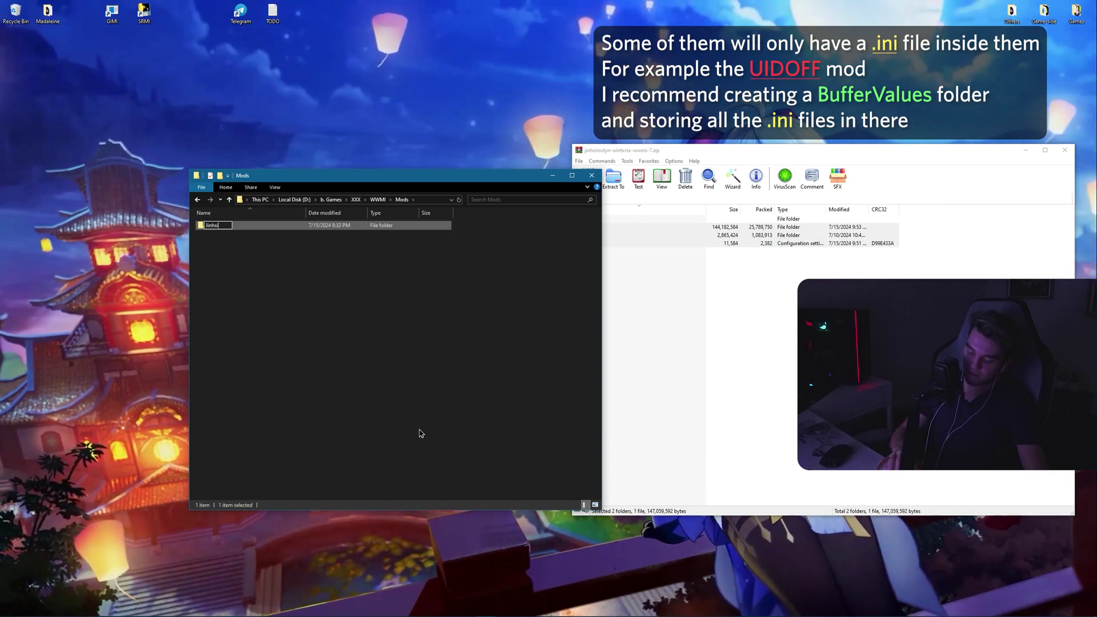
pyautogui.write(' Rslyn')
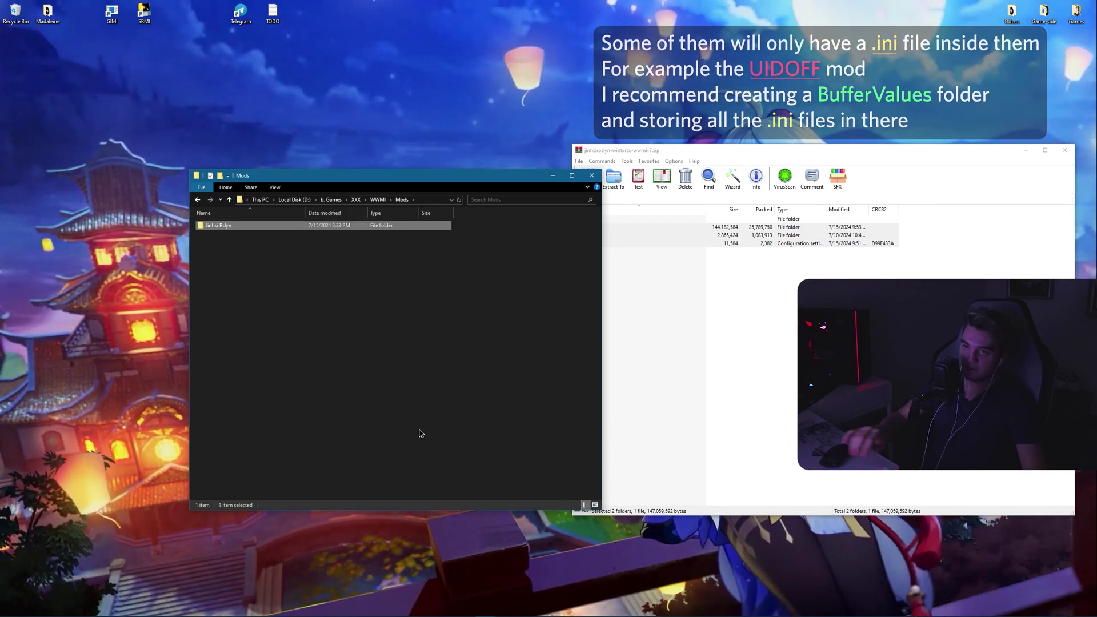
# Extract Textures, Meshes and mod.ini into Jinhsi Rslyn and close the archive.
pyautogui.moveTo(670, 273); pyautogui.dragTo(587, 230)
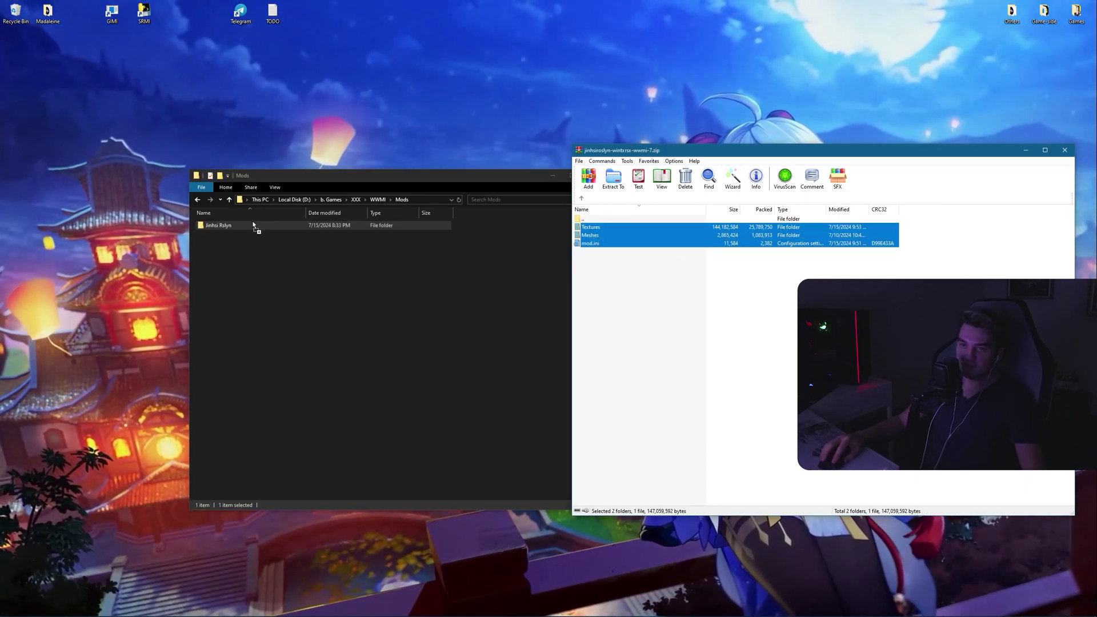
pyautogui.moveTo(253, 225); pyautogui.dragTo(253, 225)
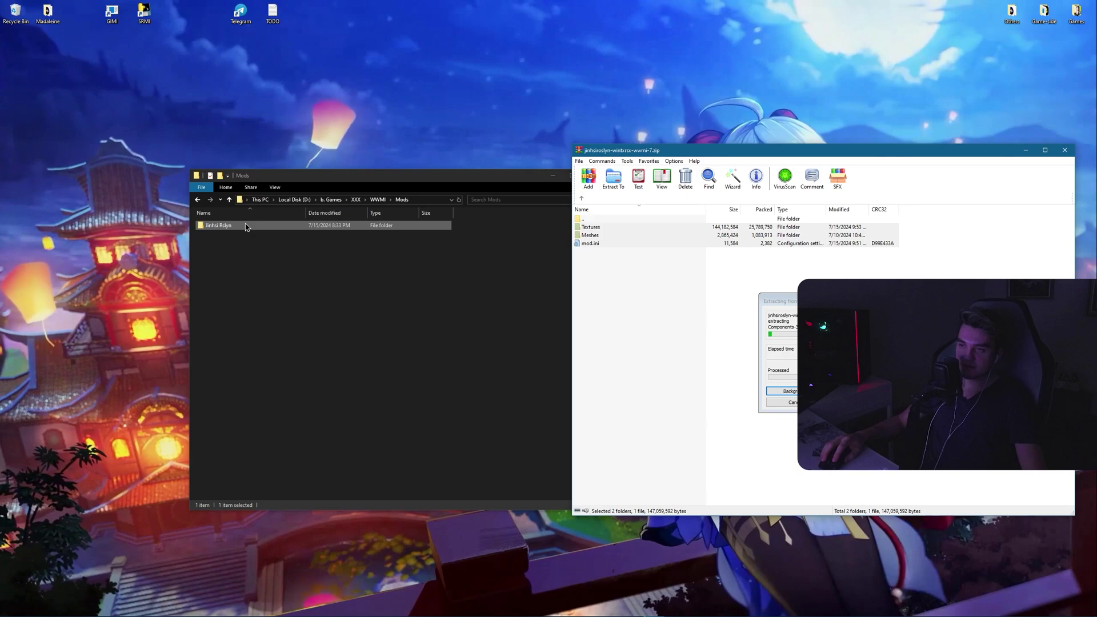
pyautogui.click(582, 198)
pyautogui.click(1065, 149)
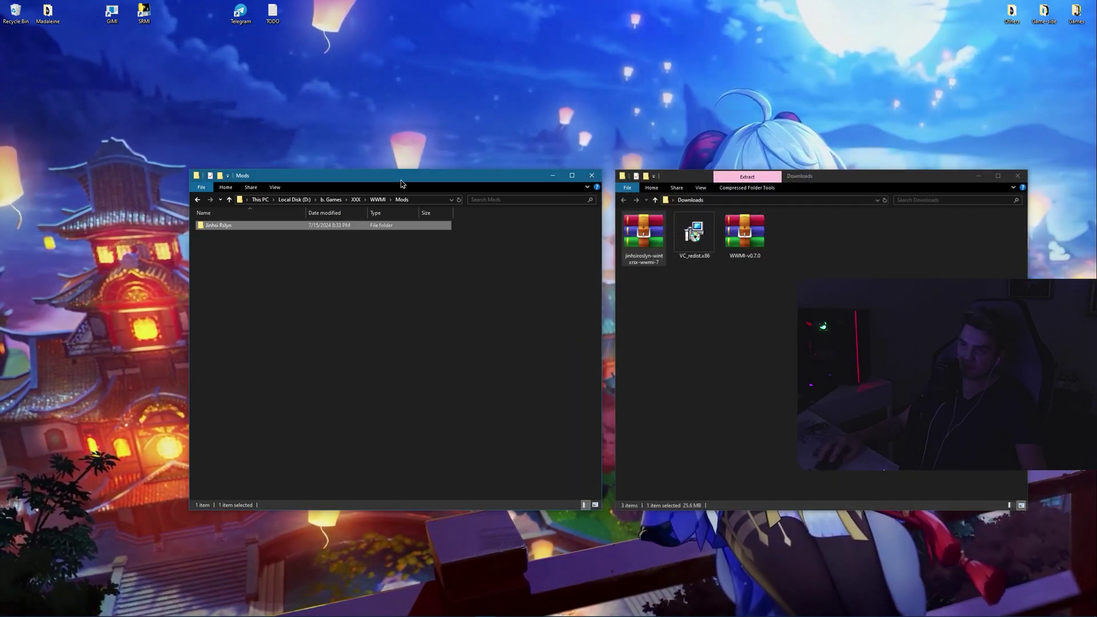
# Create a shortcut to WWMI Loader from the WWMI folder and drop it on the desktop.
pyautogui.click(377, 200)
pyautogui.moveTo(372, 175); pyautogui.dragTo(533, 191)
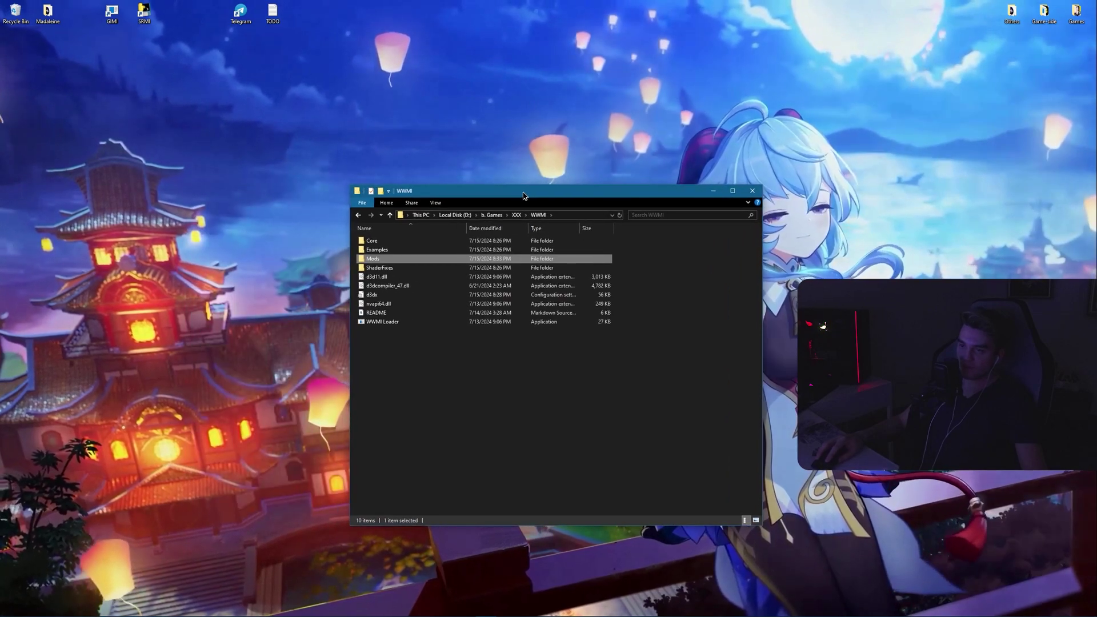
pyautogui.rightClick(389, 325)
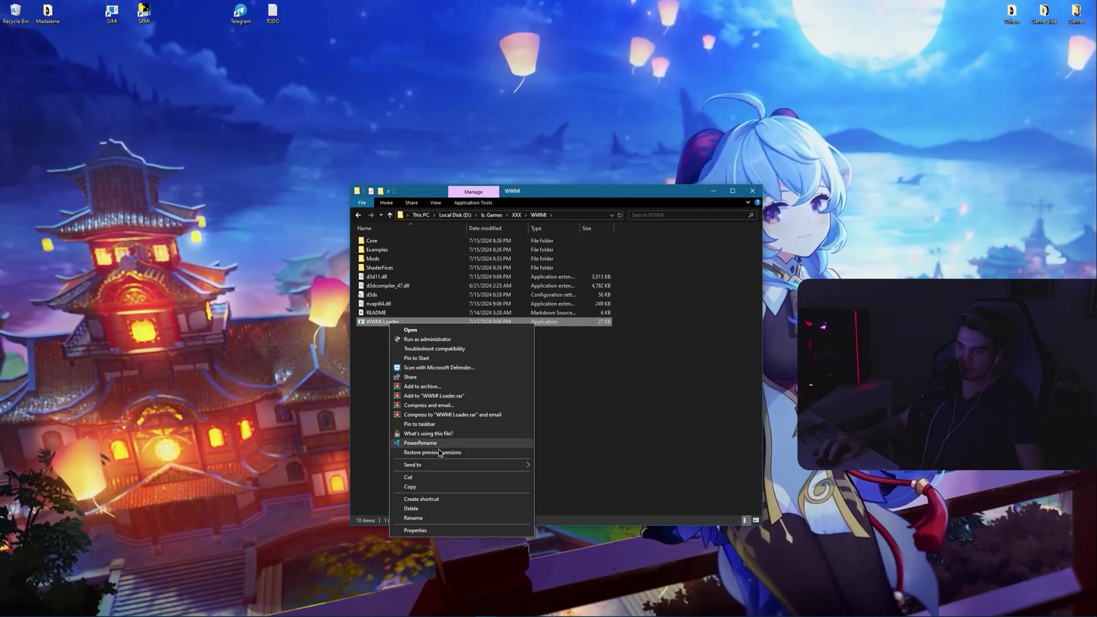
pyautogui.click(422, 499)
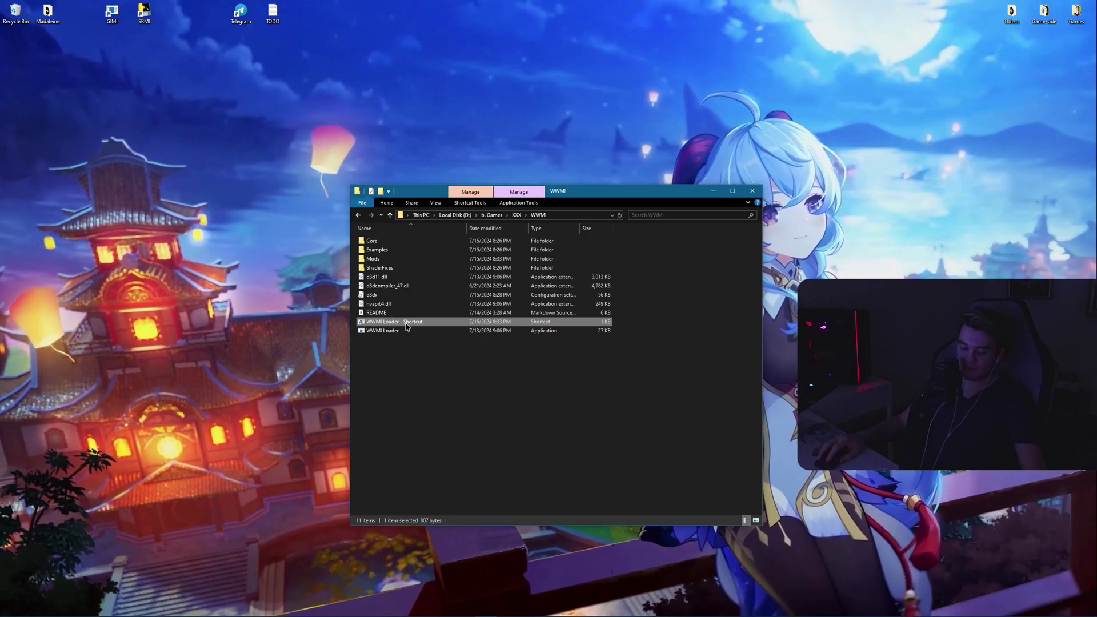
pyautogui.moveTo(405, 327); pyautogui.dragTo(270, 101)
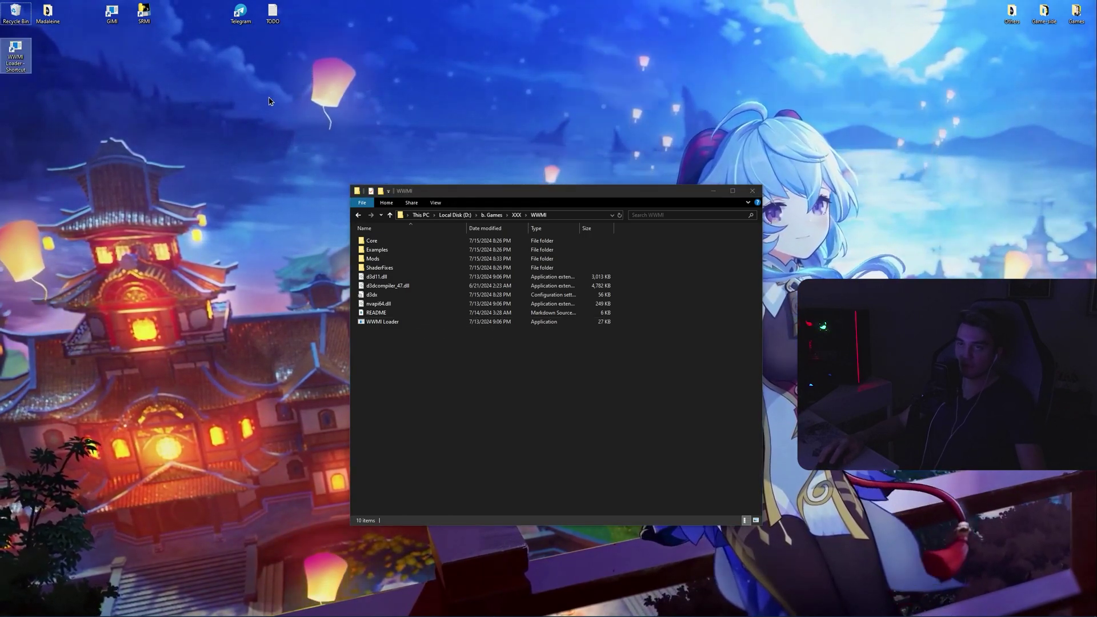
# Move the loader shortcut into the desktop's top row and run it past the SmartScreen warning.
pyautogui.hotkey('alt', 'F4')
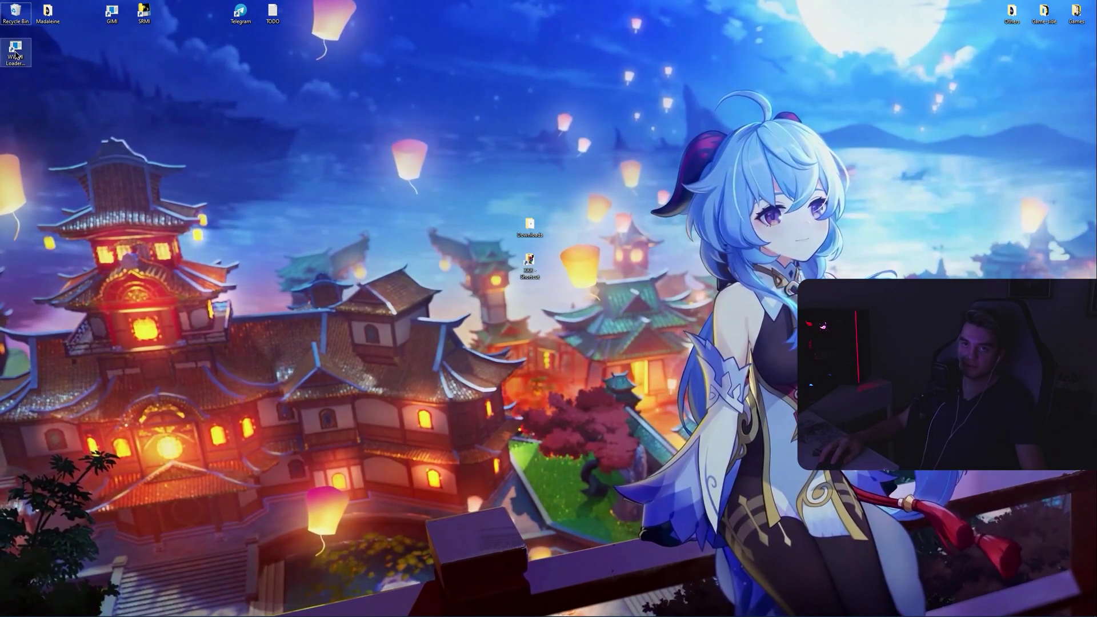
pyautogui.moveTo(16, 54); pyautogui.dragTo(188, 22)
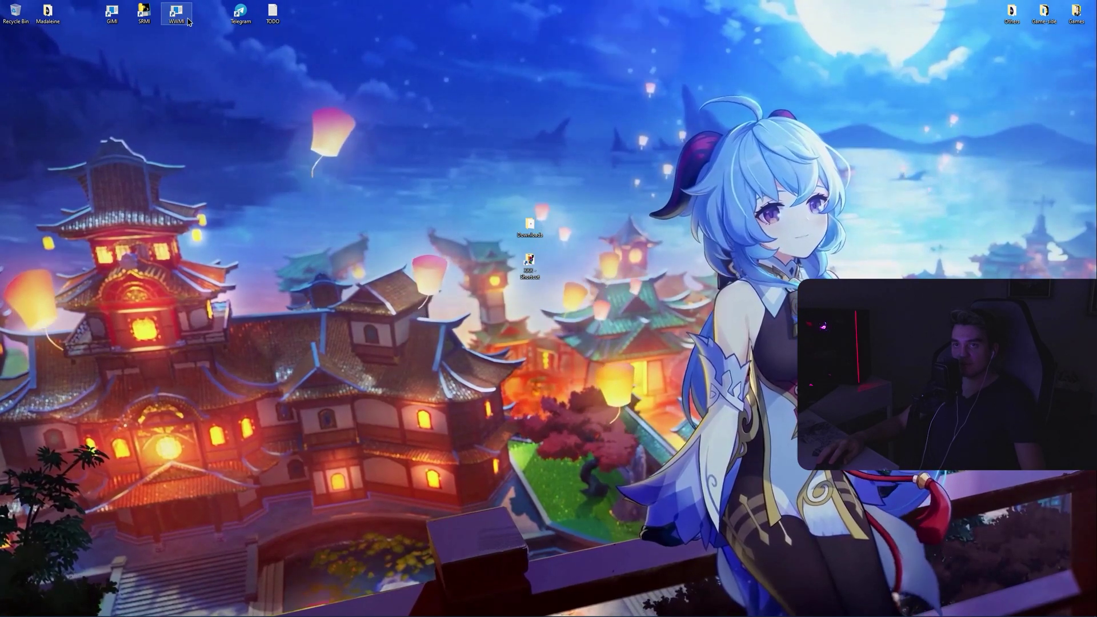
pyautogui.doubleClick(188, 21)
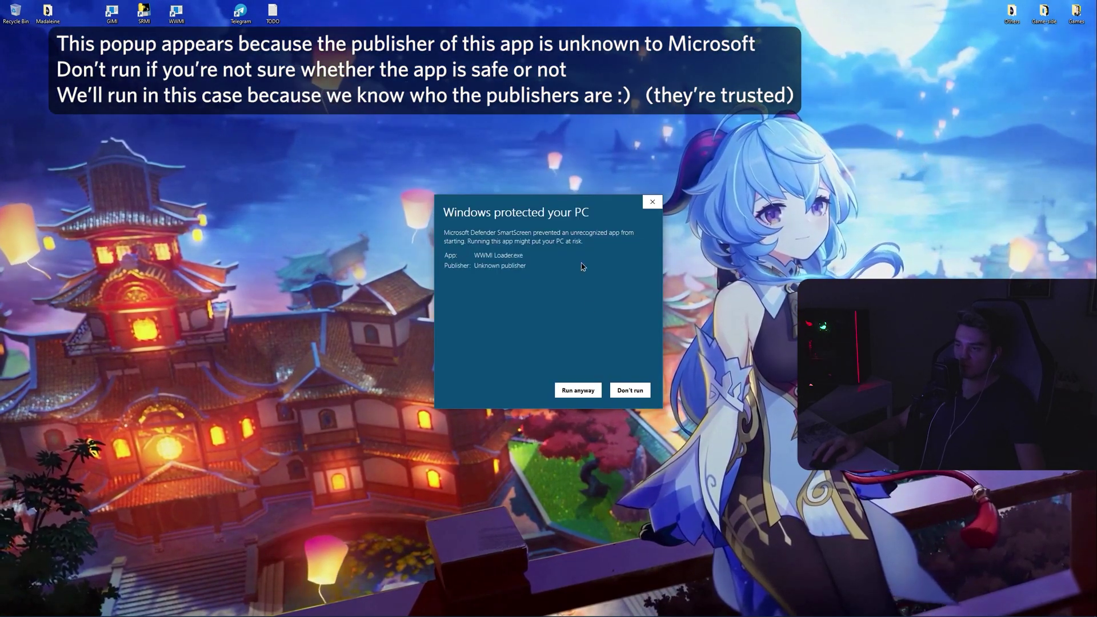
pyautogui.click(578, 390)
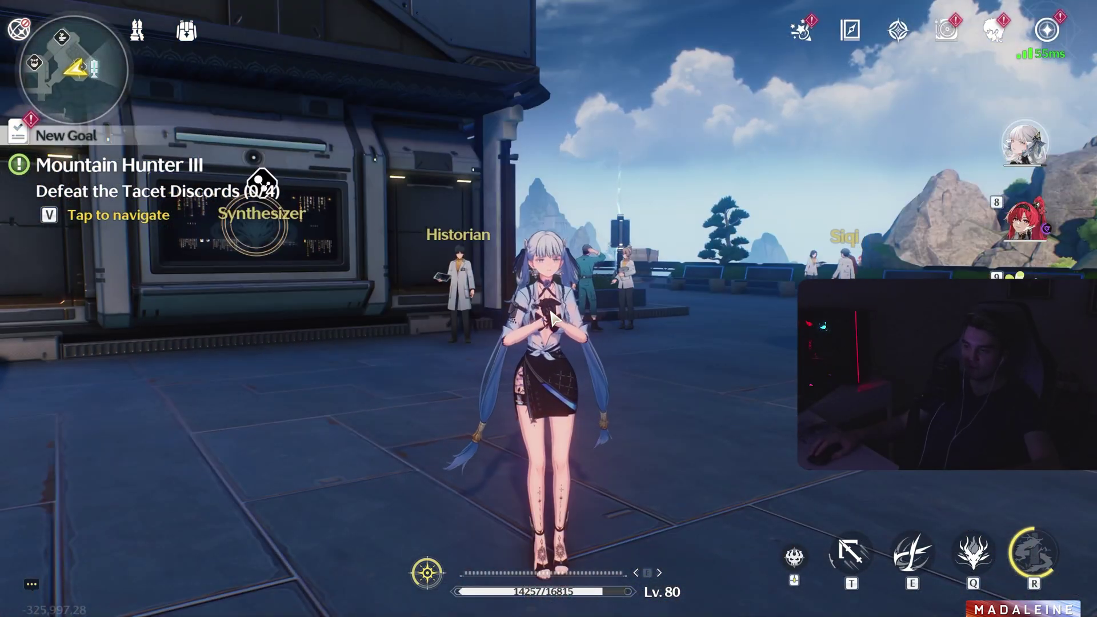
# Walk Jinhsi forward in the open world to show off the Roslyn mod outfit.
pyautogui.press('w')
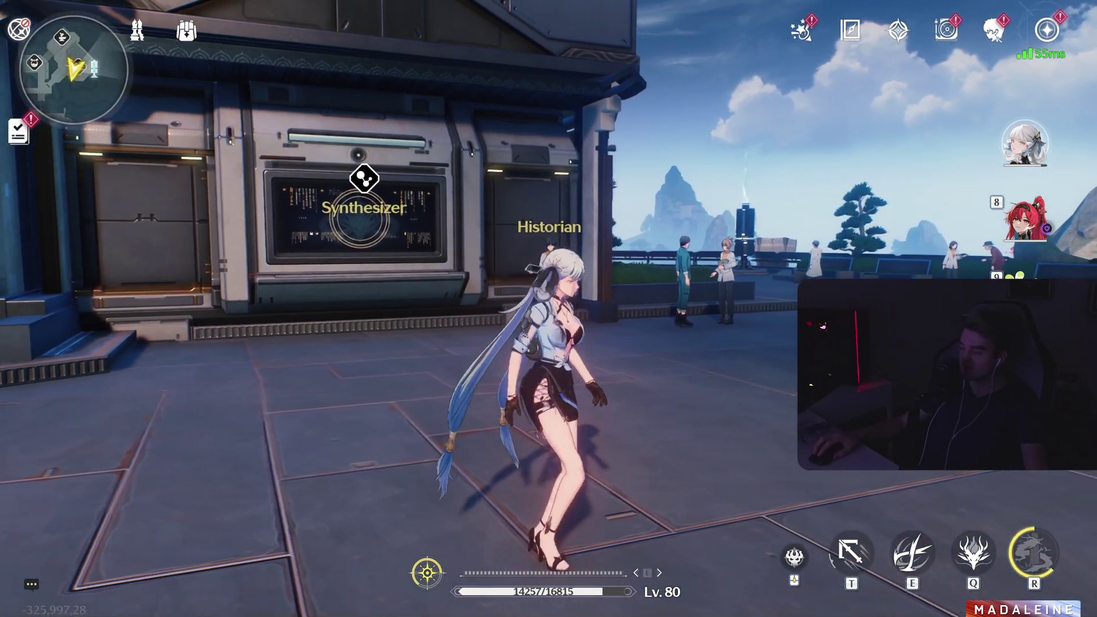